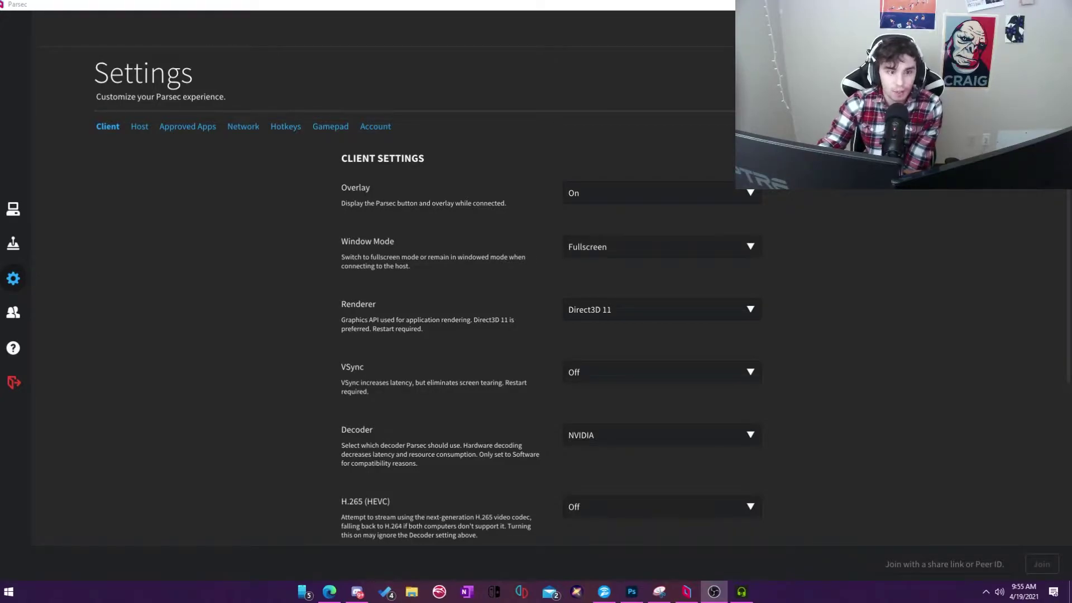
Bring Parsec forward, check the computers list, and return to the client settings.
click(127, 428)
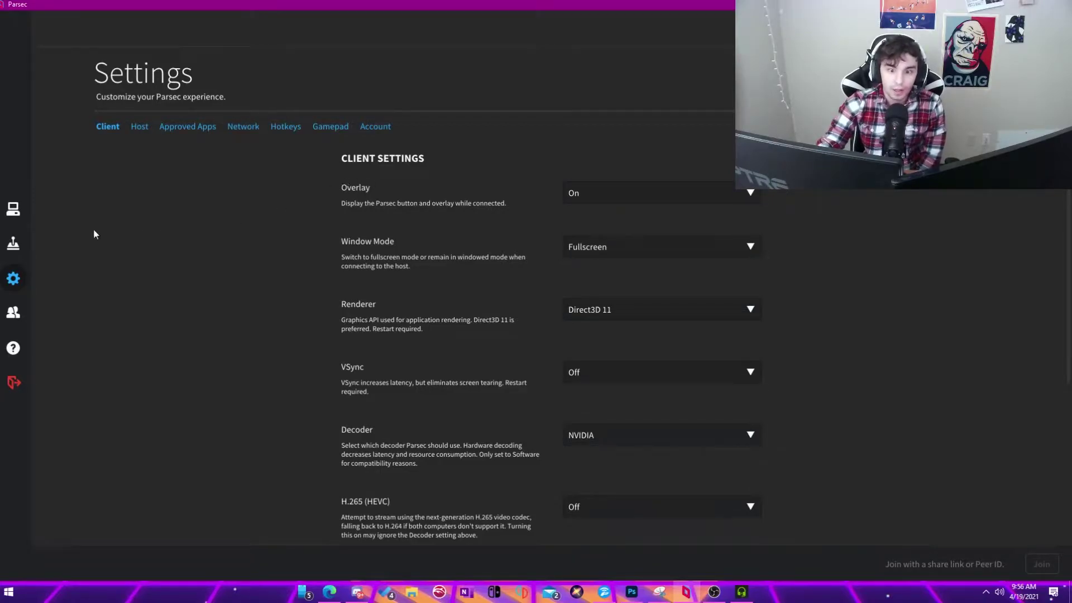
click(14, 210)
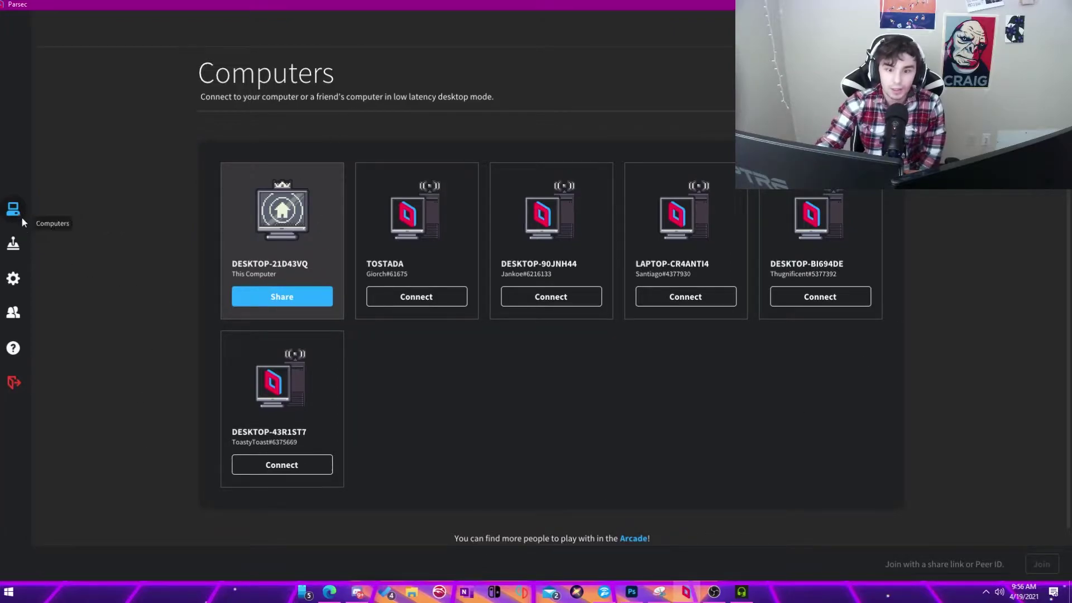
click(13, 278)
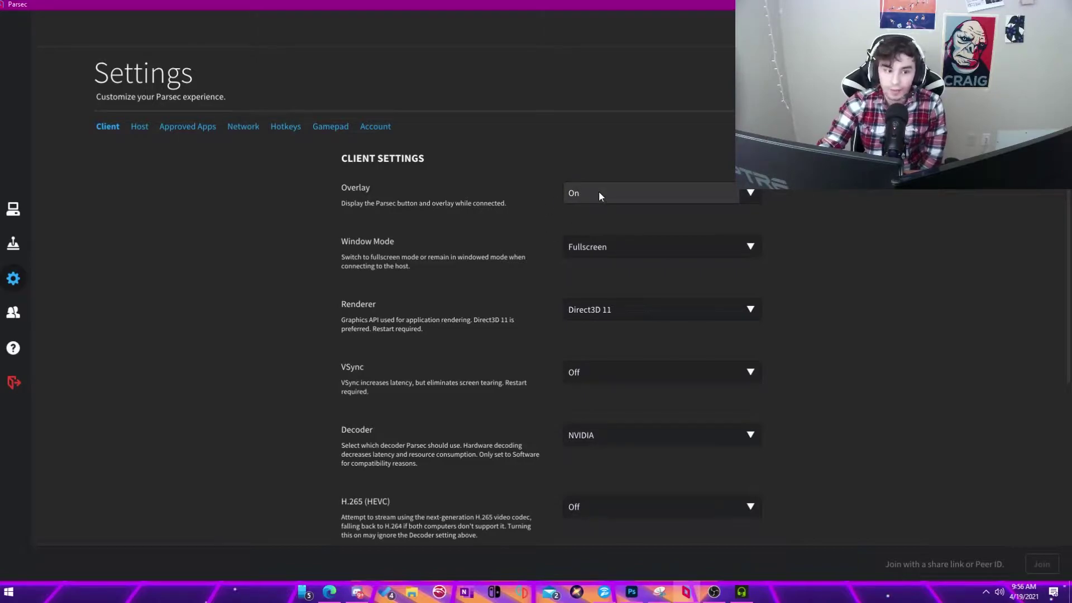
Keep Parsec's Window Mode at Fullscreen and the Decoder at NVIDIA.
scroll(598, 193, down, 1)
click(614, 217)
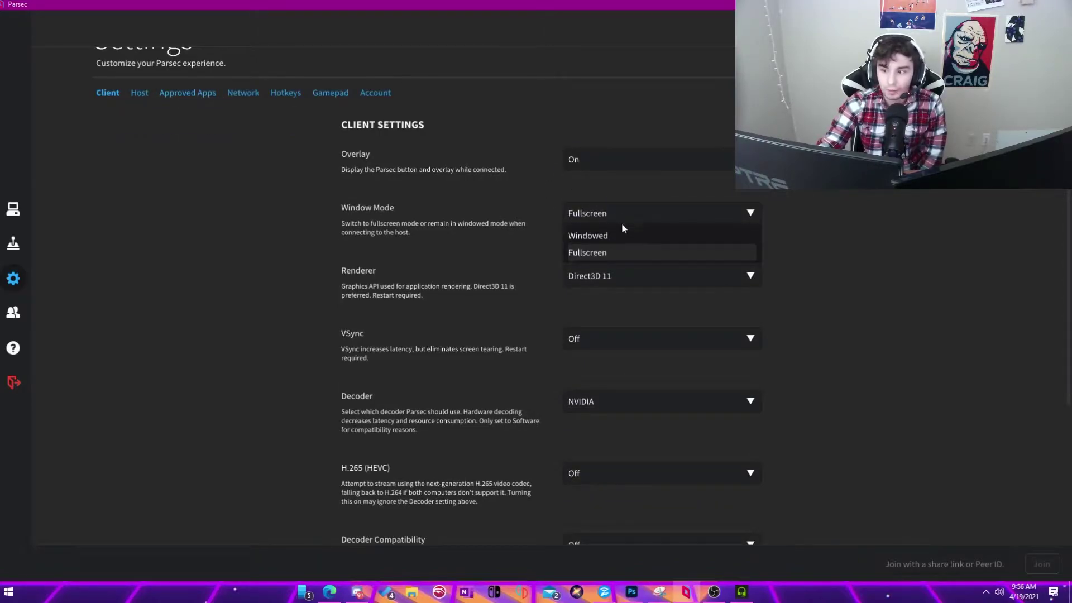
click(623, 222)
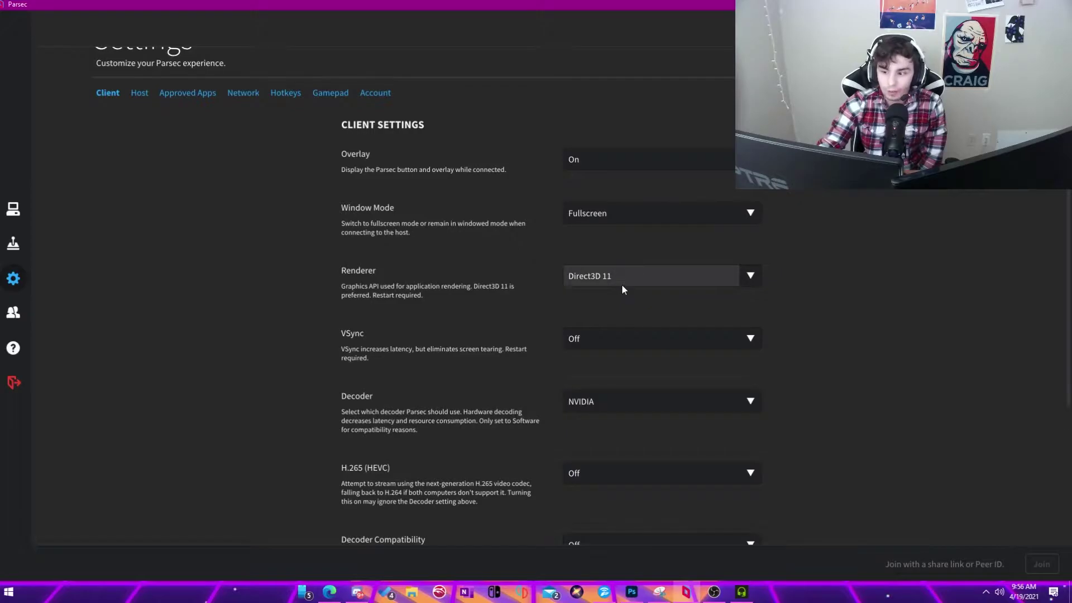
scroll(623, 288, down, 2)
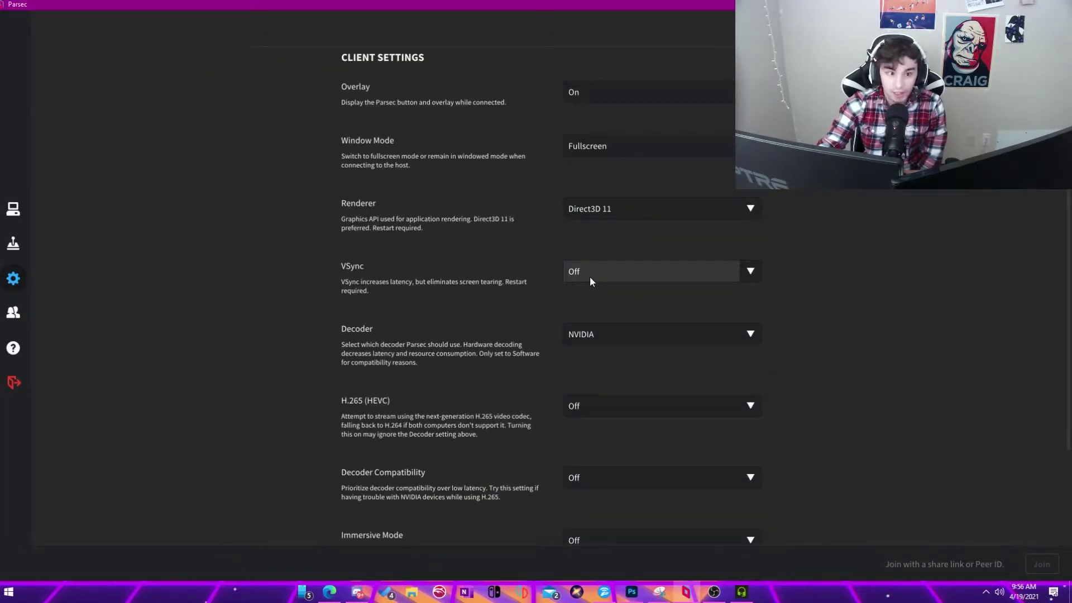
click(611, 336)
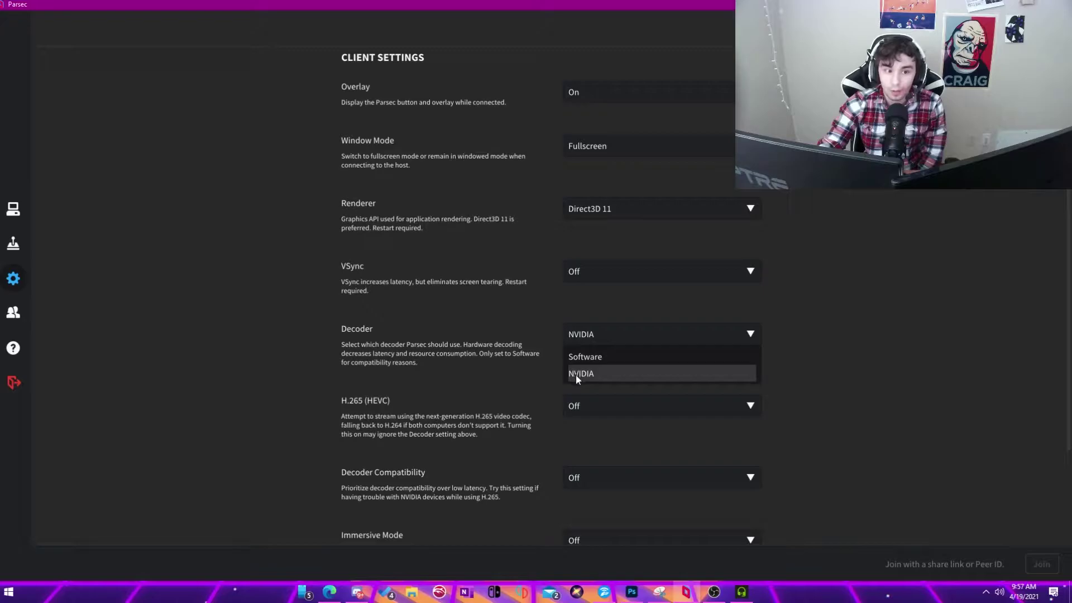
click(547, 372)
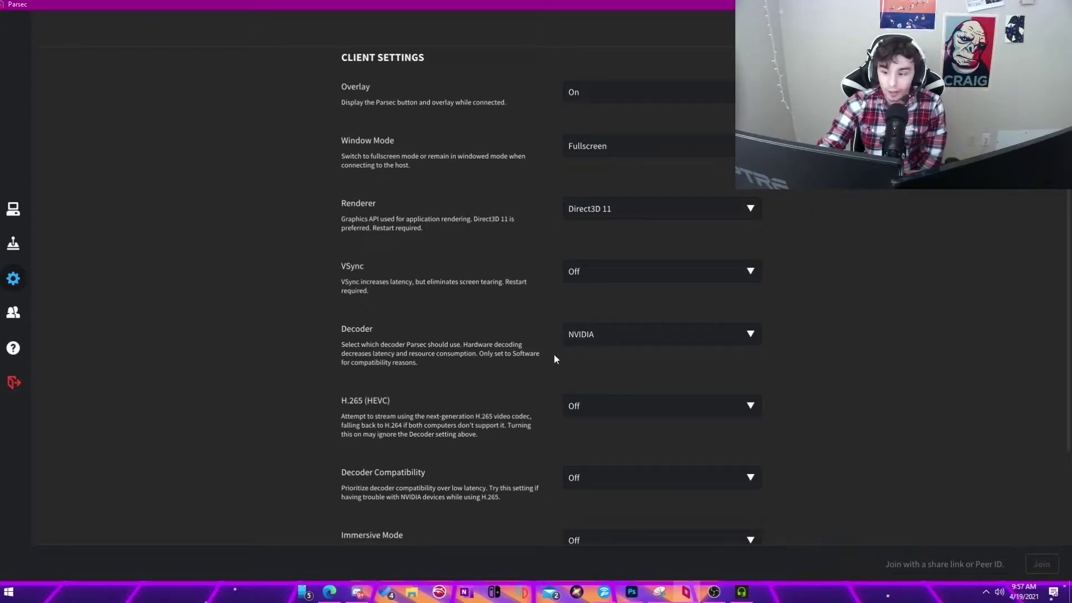
Leave Decoder Compatibility and Immersive Mode turned off.
scroll(576, 357, down, 1)
scroll(558, 359, down, 1)
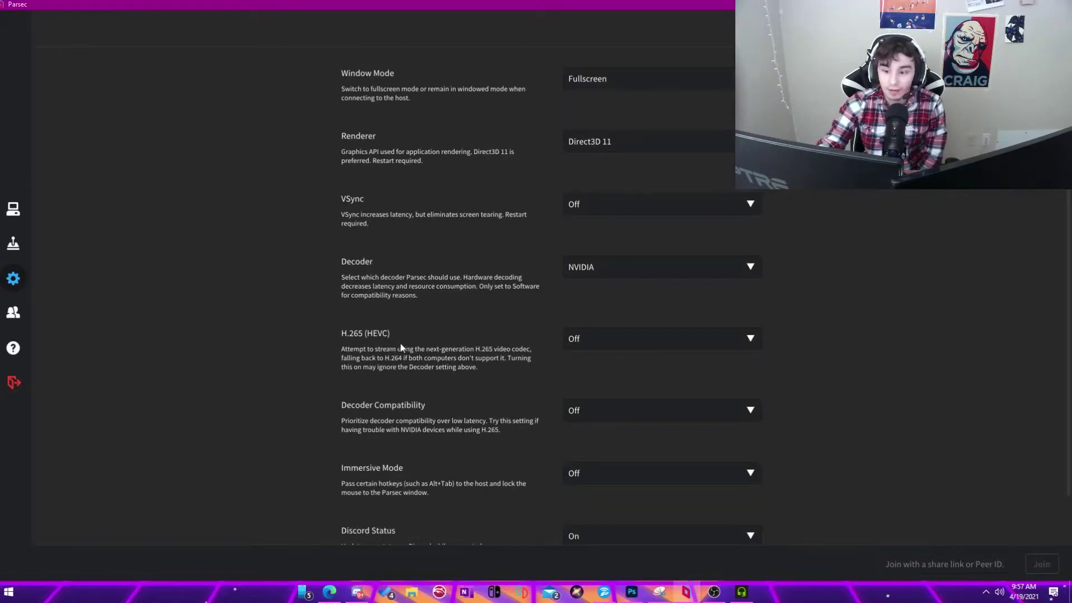
scroll(550, 370, down, 2)
click(581, 347)
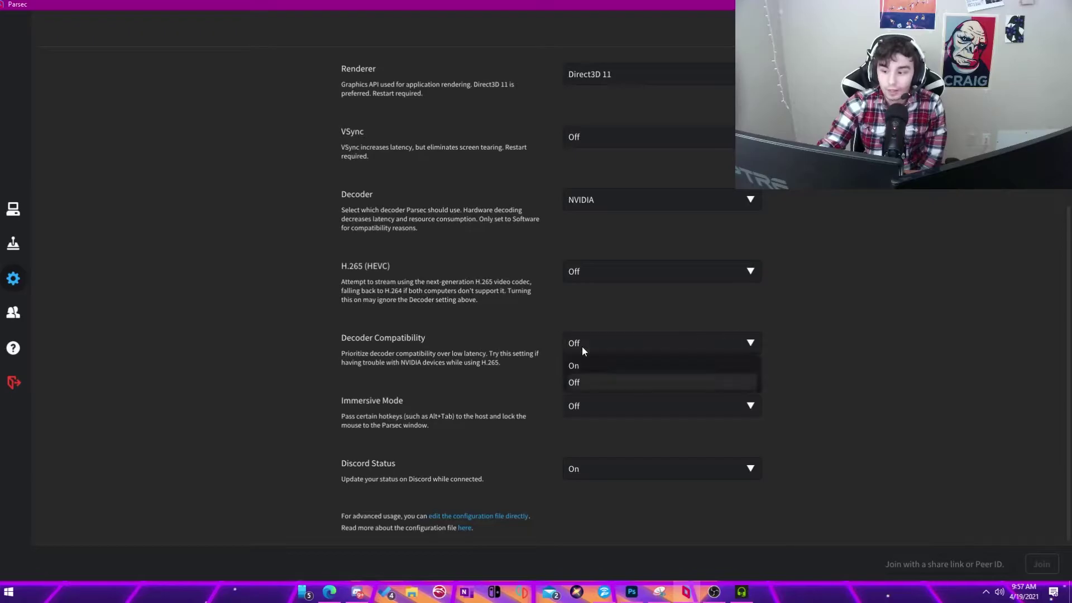
click(547, 346)
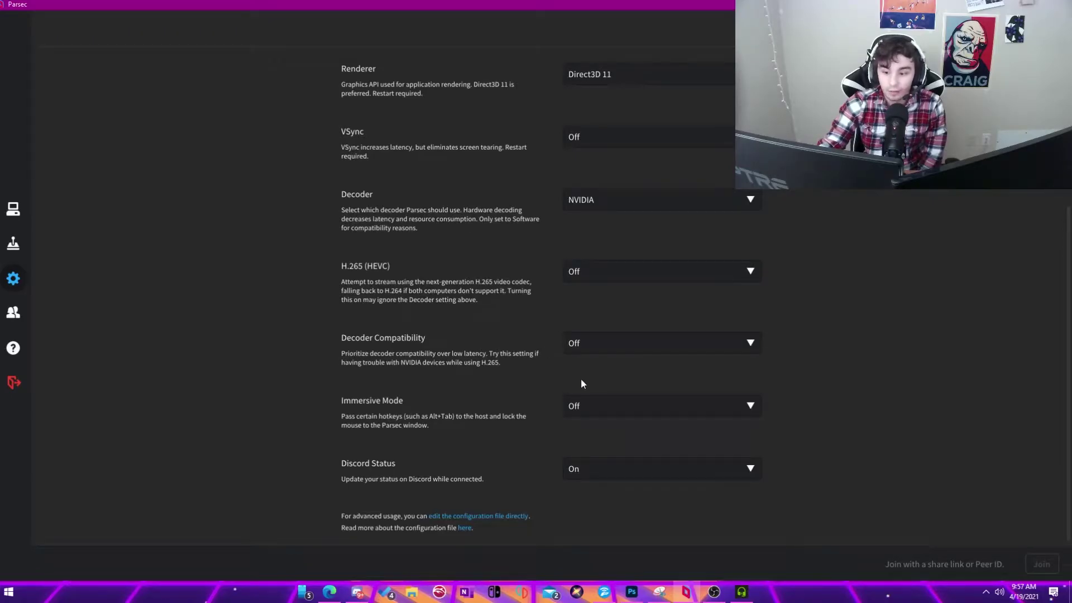
click(608, 403)
click(568, 379)
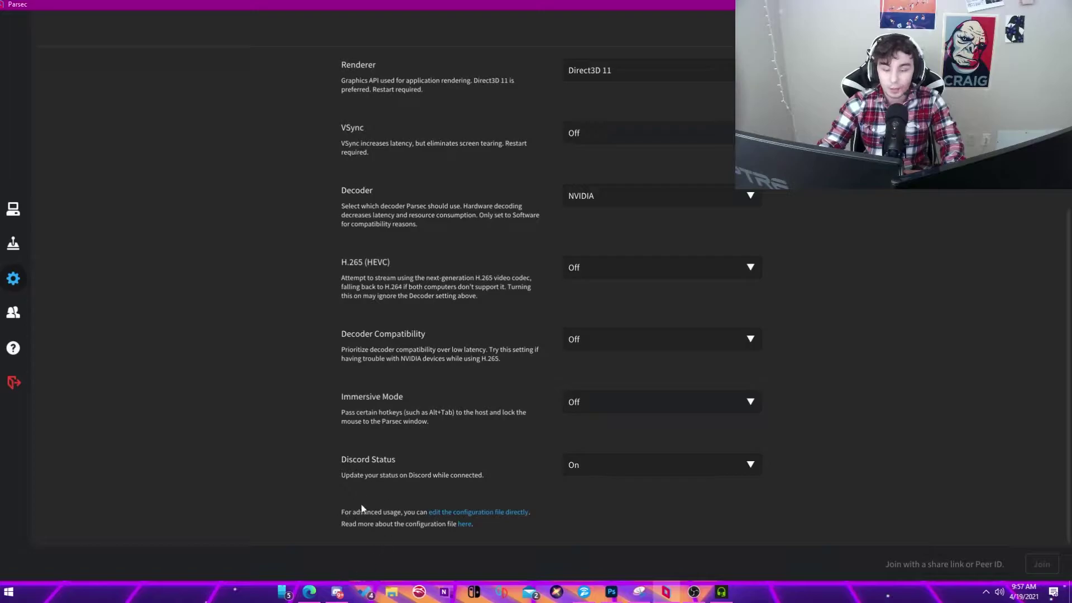
Switch to Discord and read through the #client-setup channel.
click(337, 592)
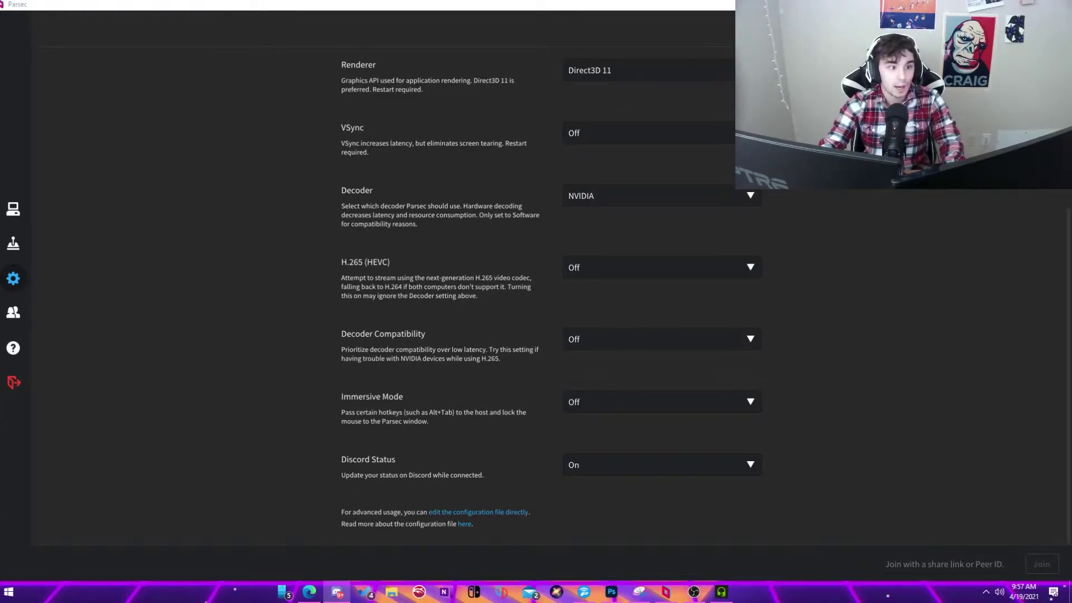
key(alt+Tab)
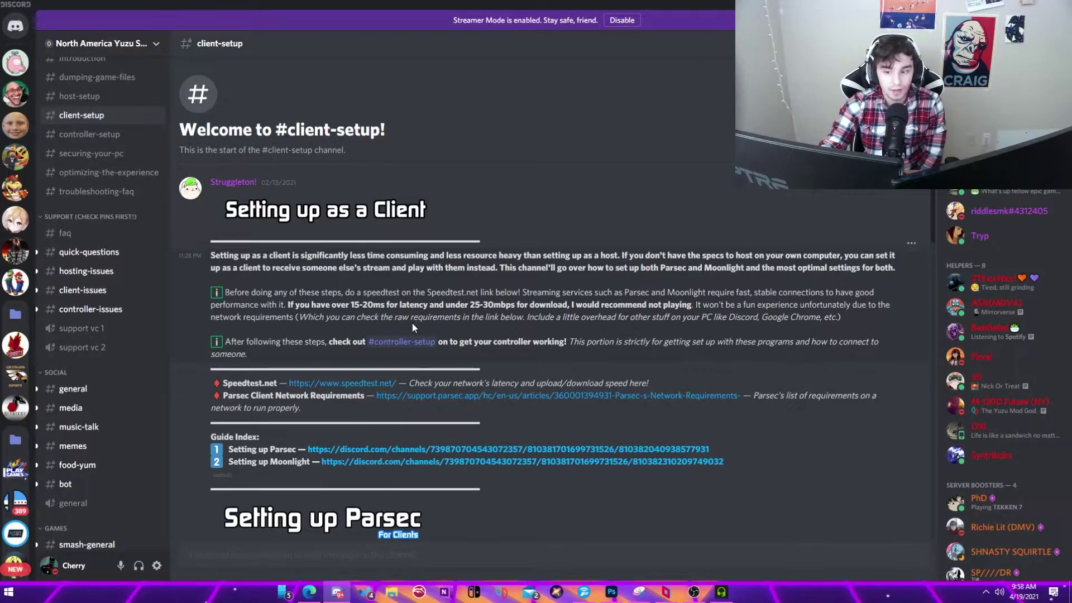
scroll(412, 323, down, 2)
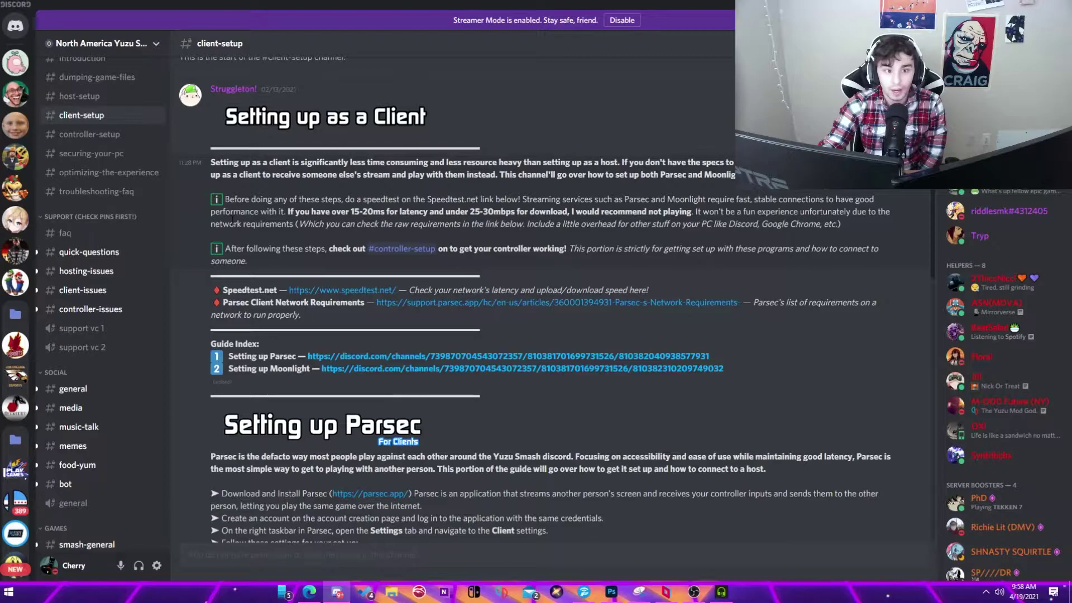
scroll(322, 196, down, 5)
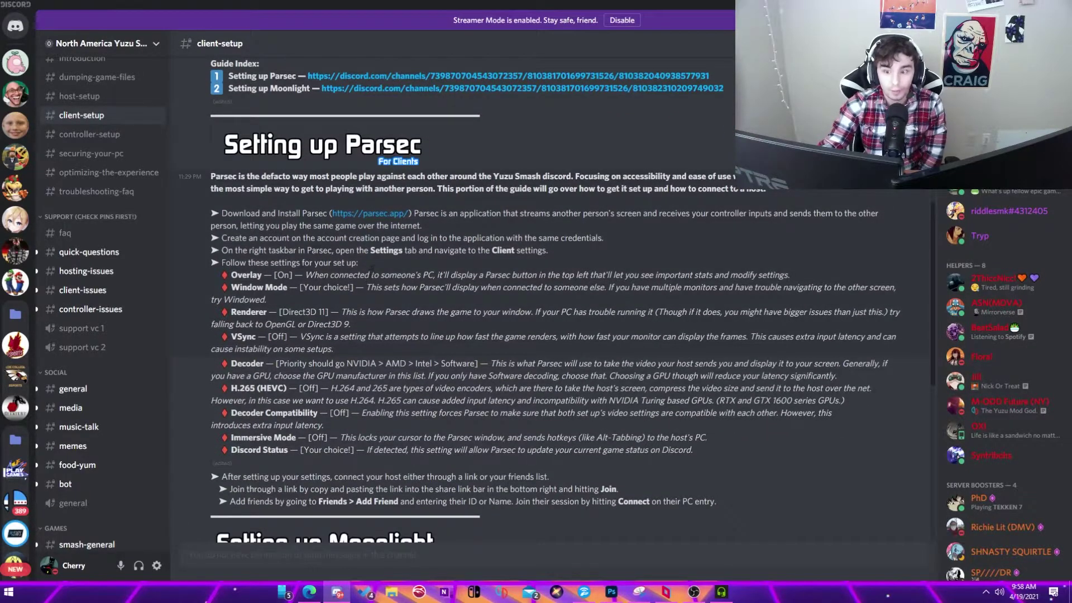
scroll(368, 270, down, 2)
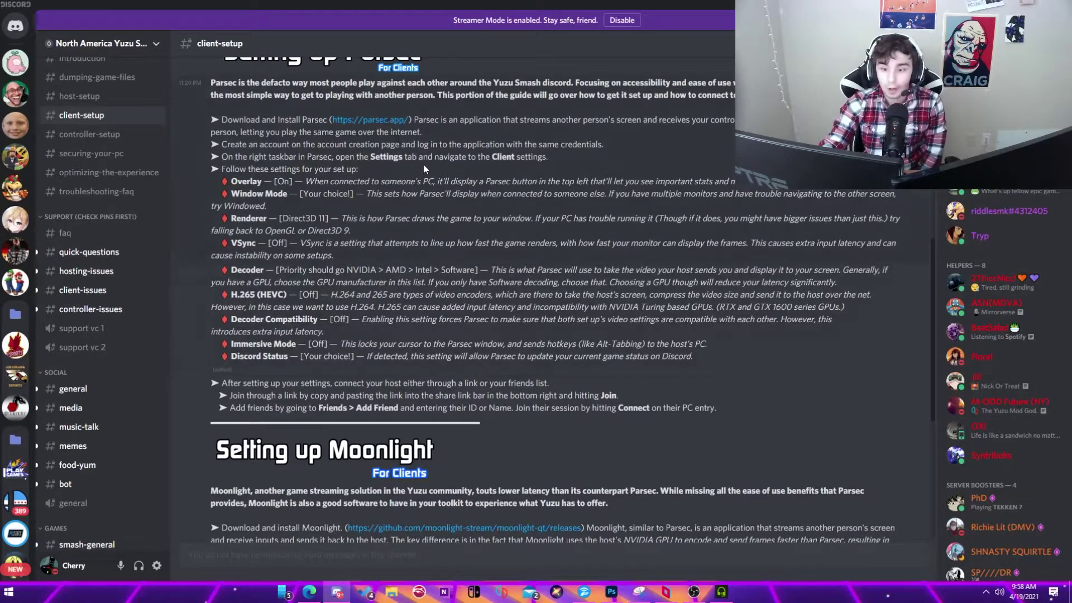
scroll(395, 165, down, 3)
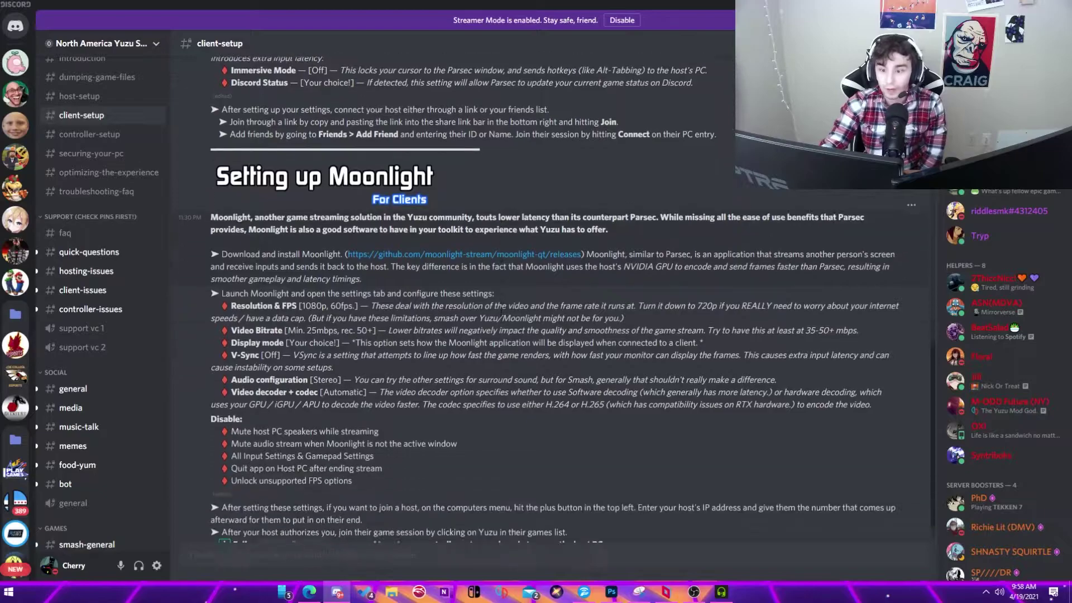
scroll(491, 324, down, 2)
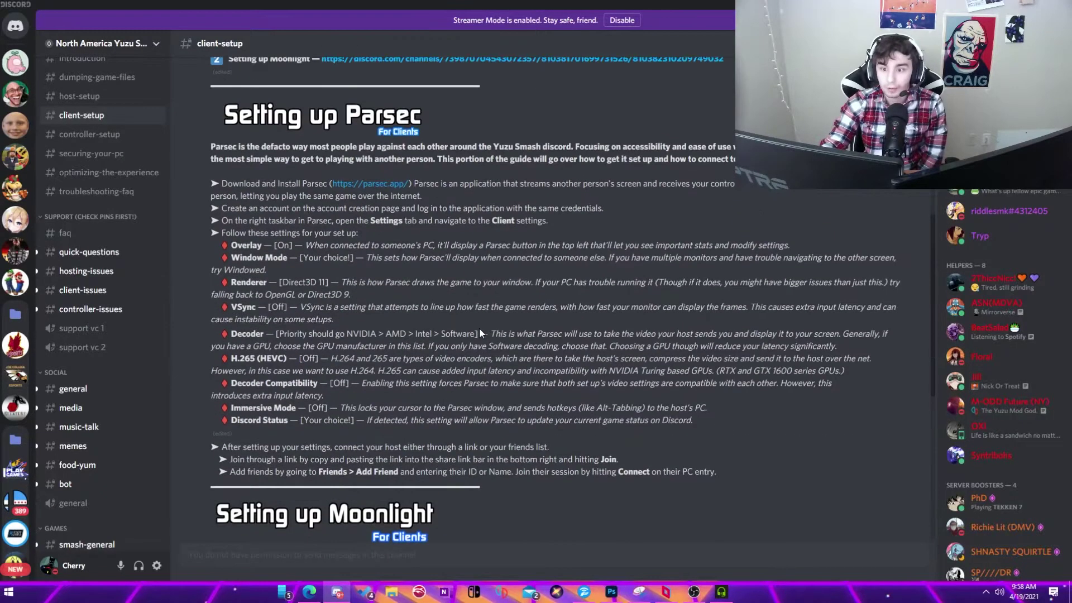
Go to #controller-setup and bring up the options for the ViGEmBus link.
click(94, 135)
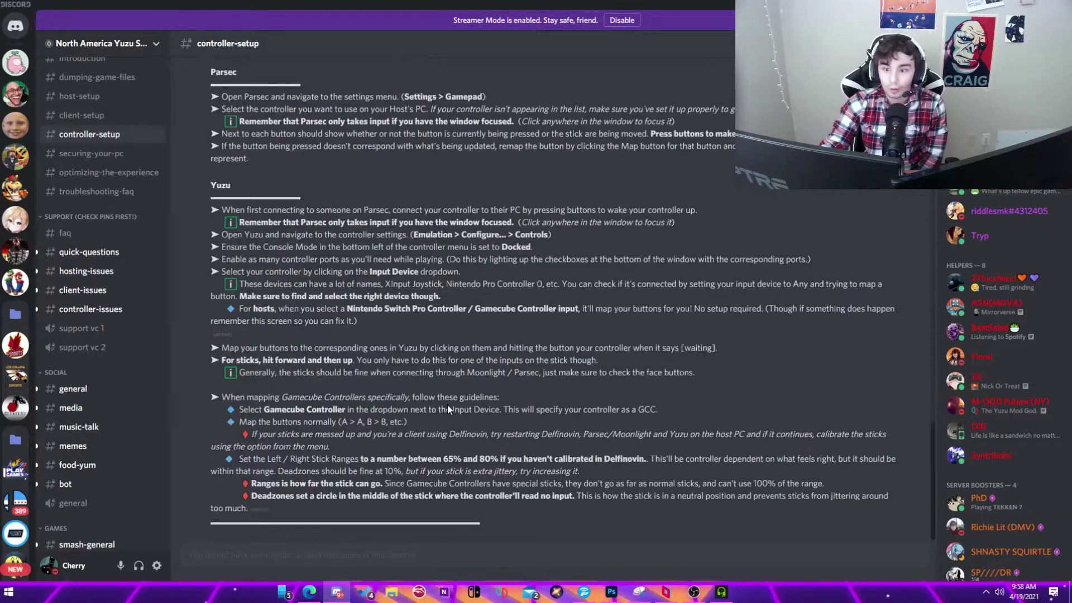
scroll(444, 319, up, 15)
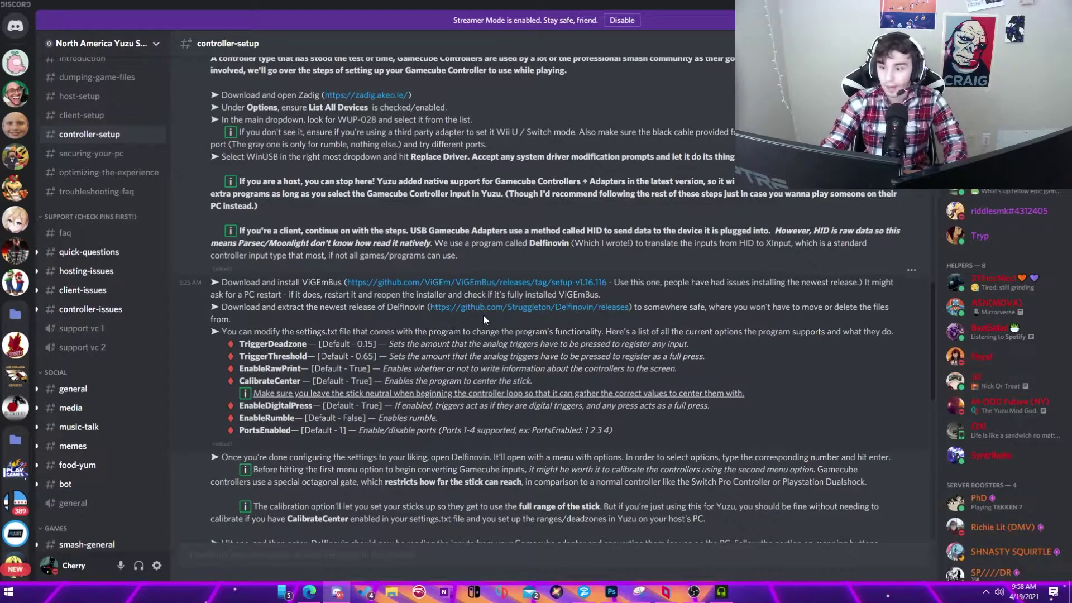
right_click(463, 286)
Open the ViGEmBus Setup 1.16.116 release page and download its setup installer.
click(467, 254)
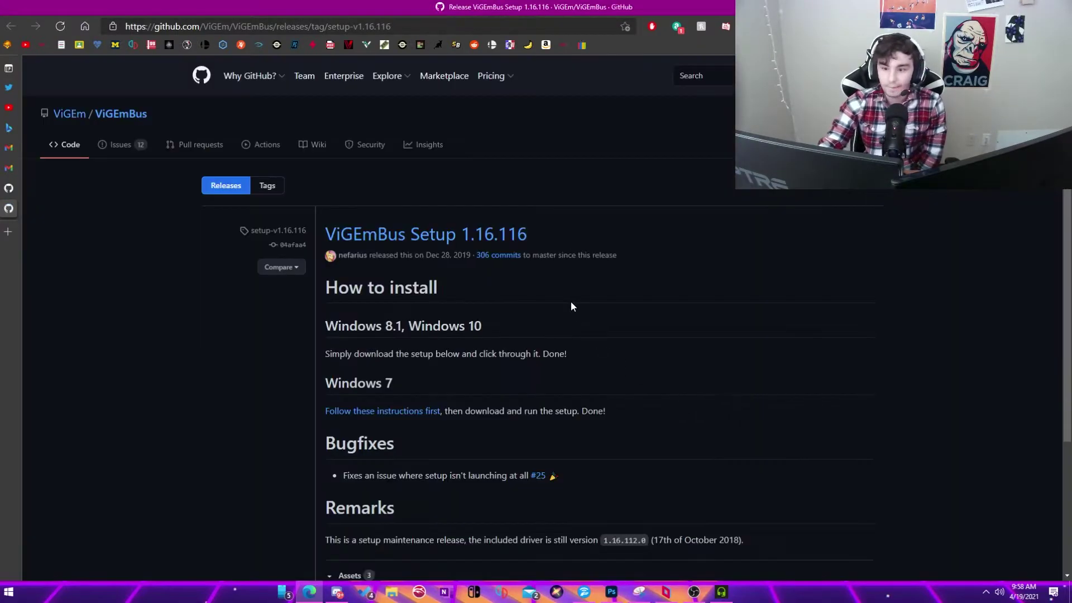
click(378, 239)
scroll(376, 239, down, 3)
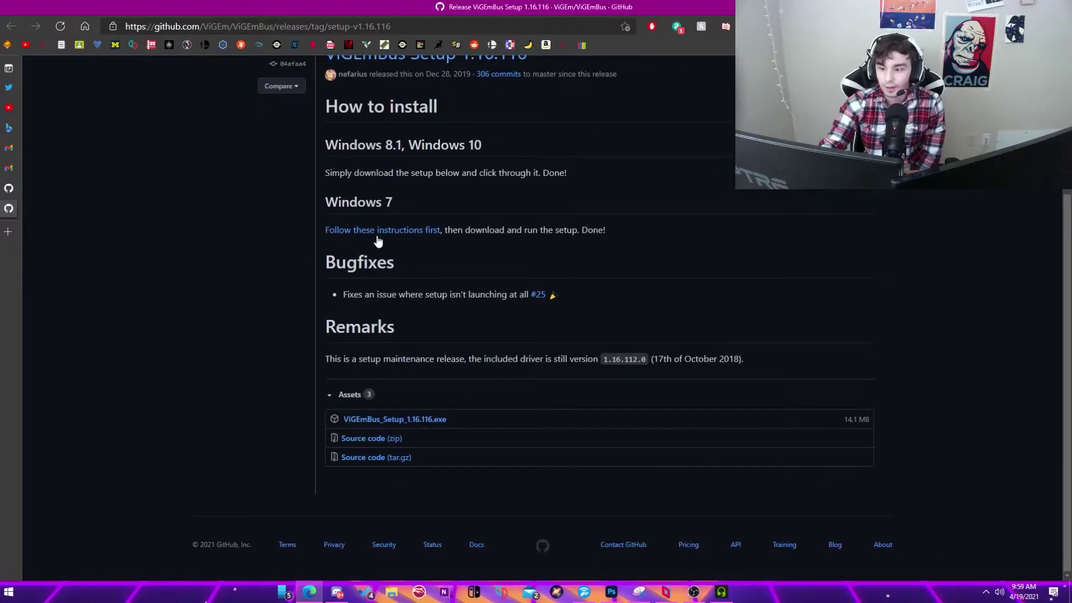
click(429, 423)
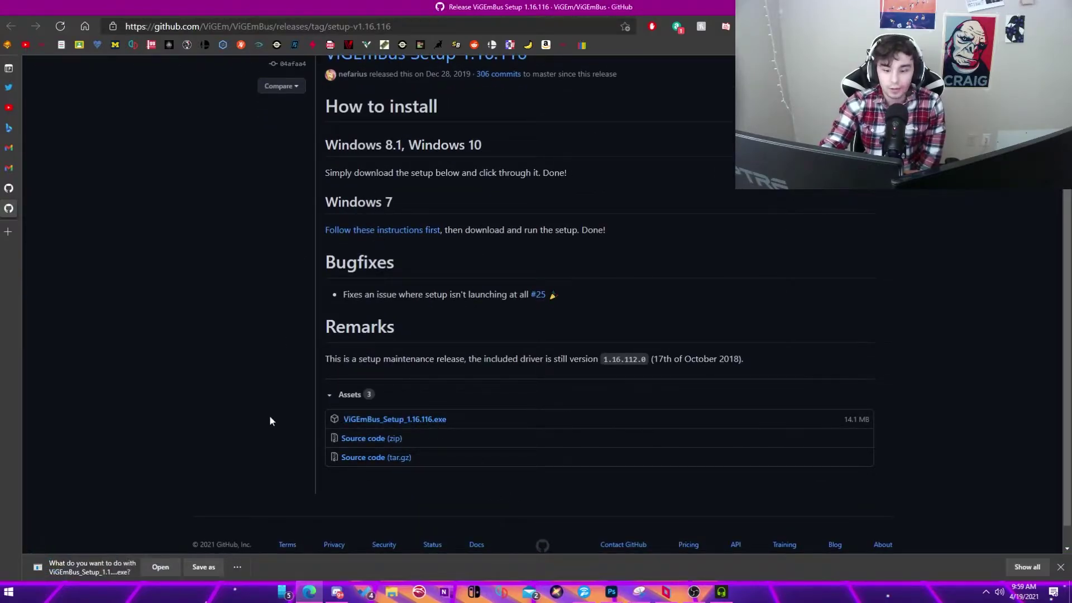
click(237, 566)
click(260, 546)
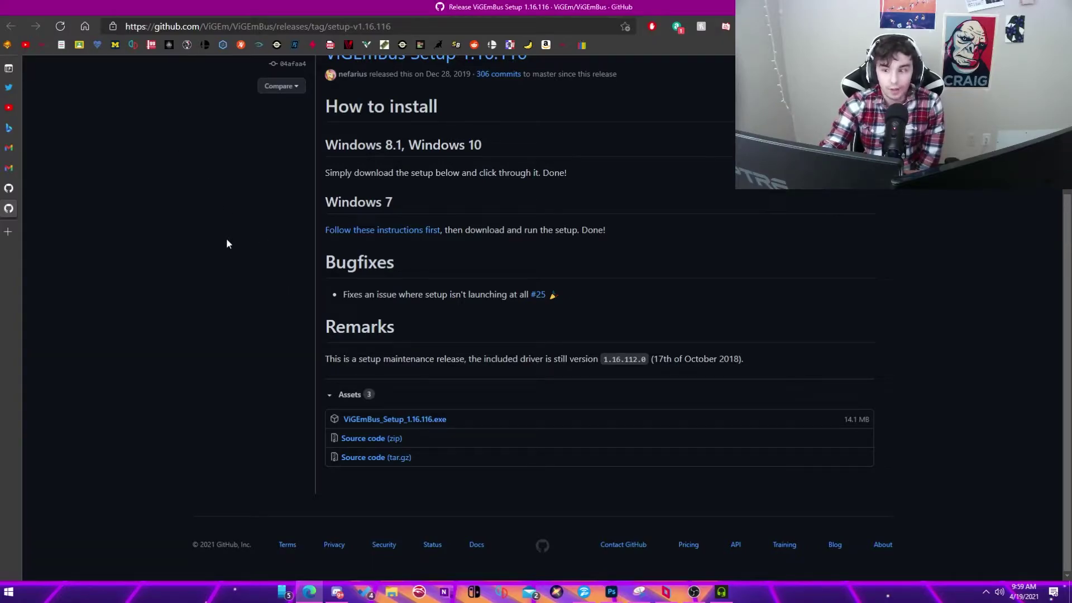
Look over the release page, then return to Discord's controller-setup guide.
scroll(227, 239, up, 3)
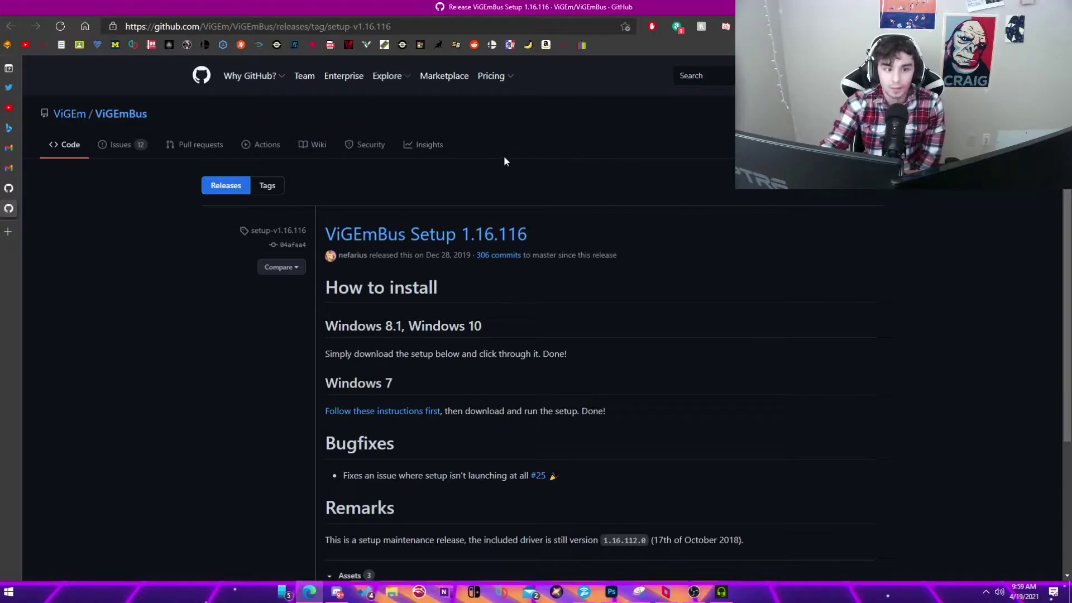
scroll(504, 161, down, 2)
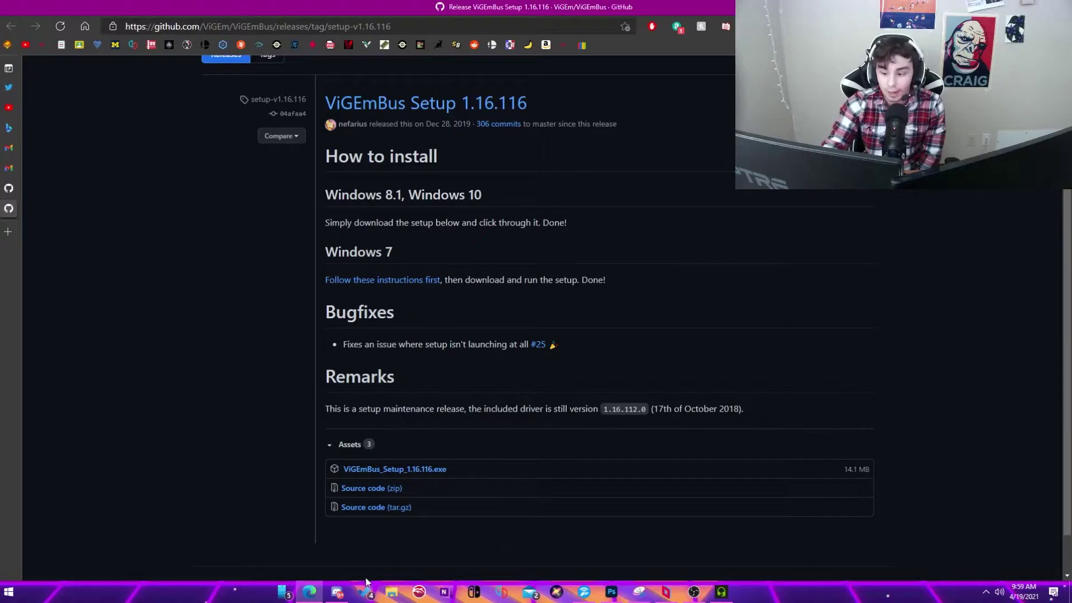
click(337, 592)
Maximize Discord and scroll the guide to the Delfinovin releases link.
click(685, 4)
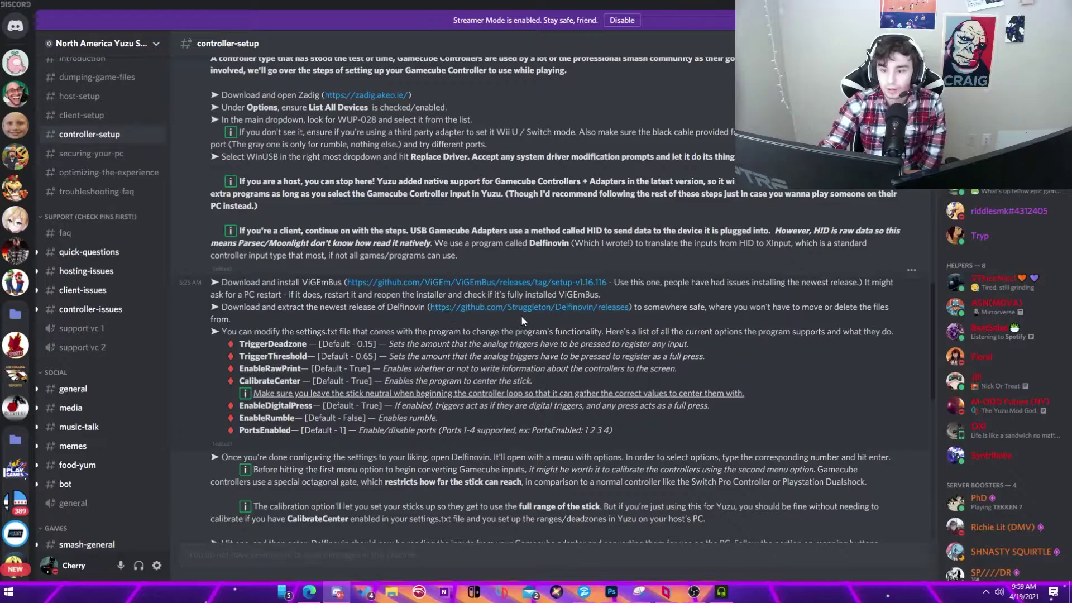
scroll(497, 275, down, 3)
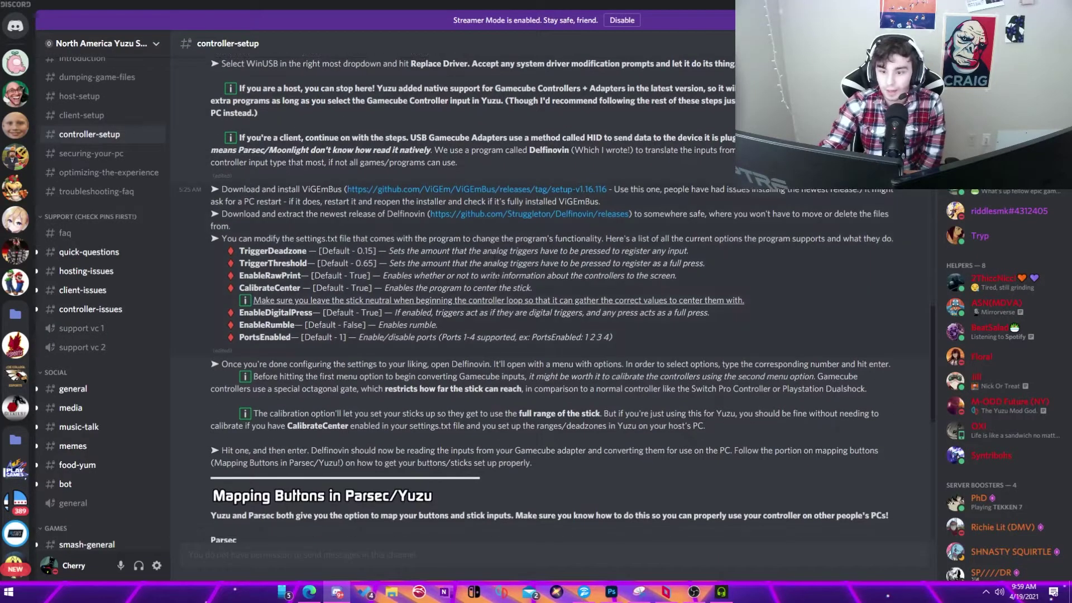
Download Delfinovin.zip from the latest Delfinovin release, choosing Save as for its location.
click(499, 222)
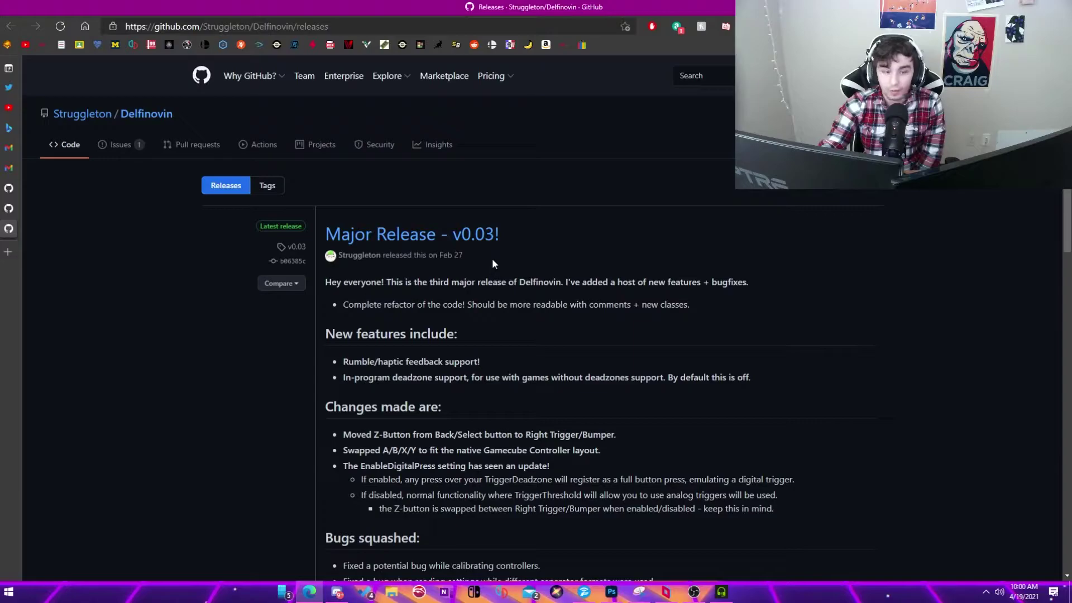
scroll(491, 262, down, 7)
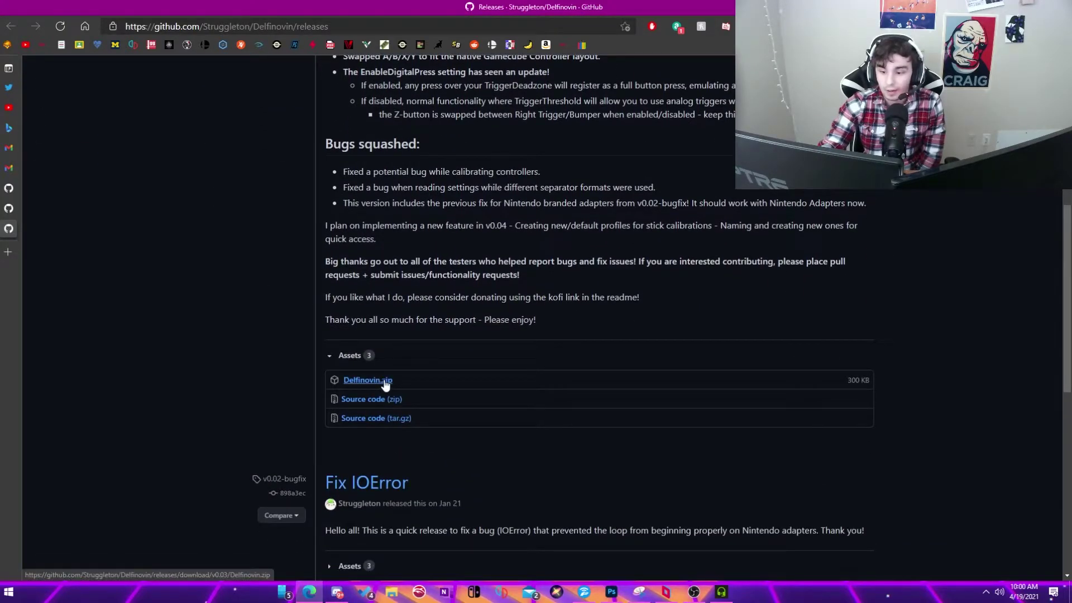
click(385, 384)
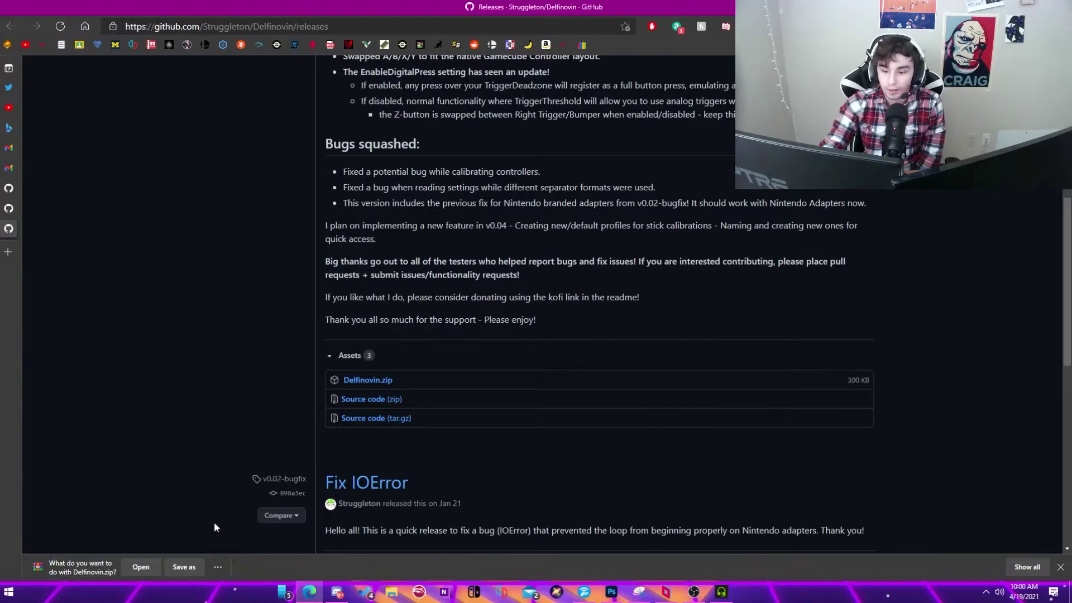
click(217, 567)
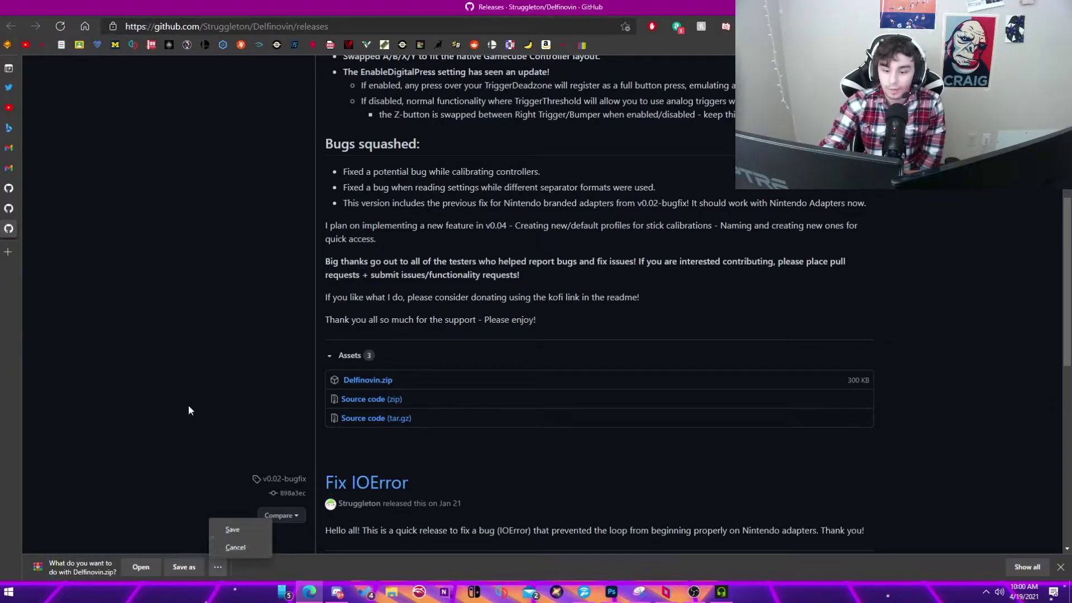
right_click(179, 314)
click(196, 567)
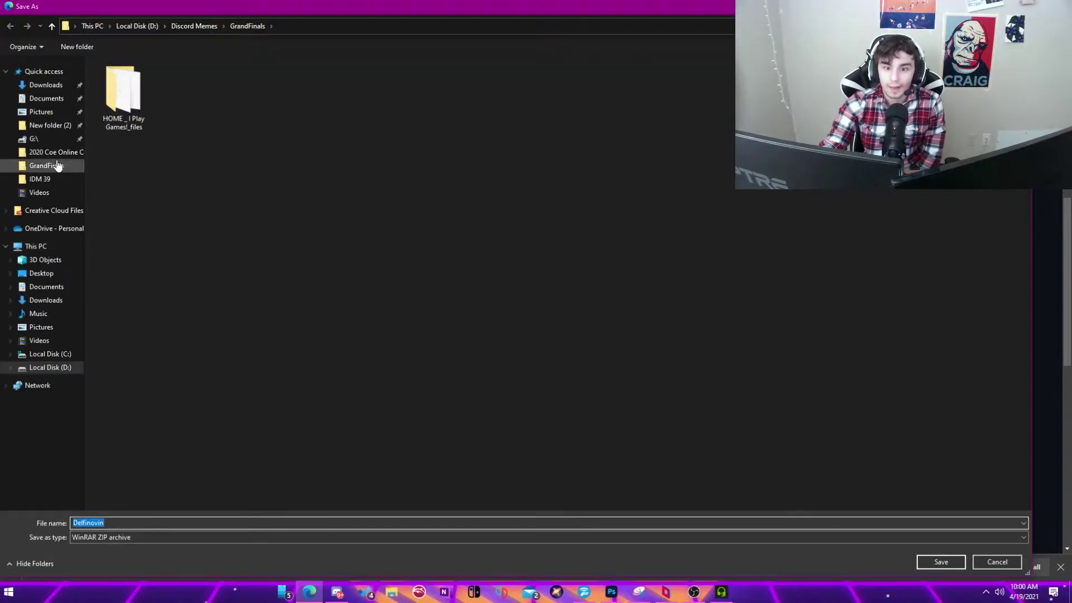
Browse the Save As folder tree and settle on the root of Local Disk (D:).
click(11, 370)
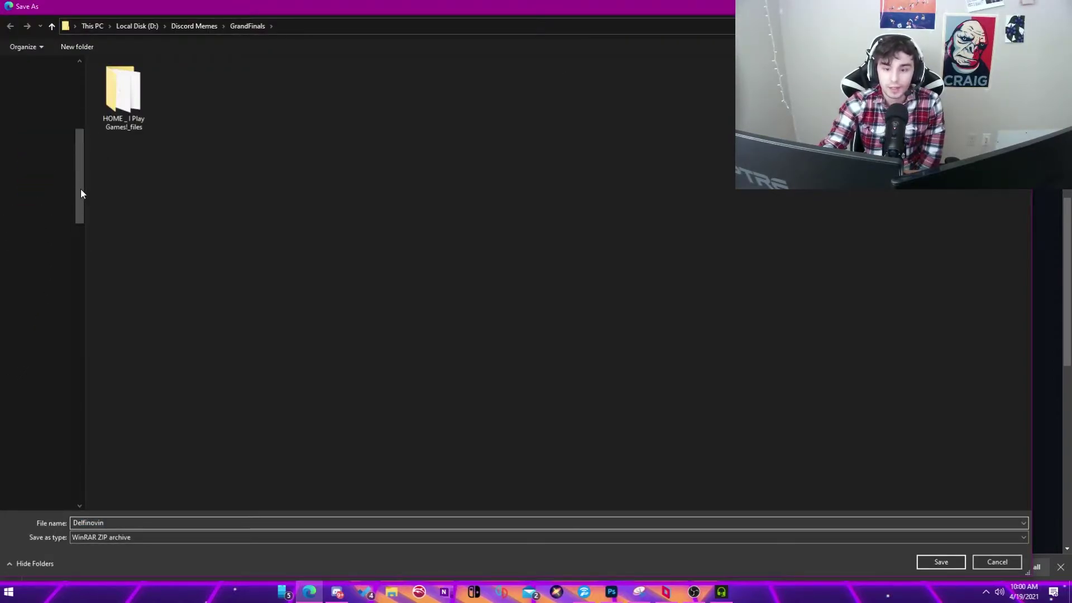
drag(78, 203, 85, 135)
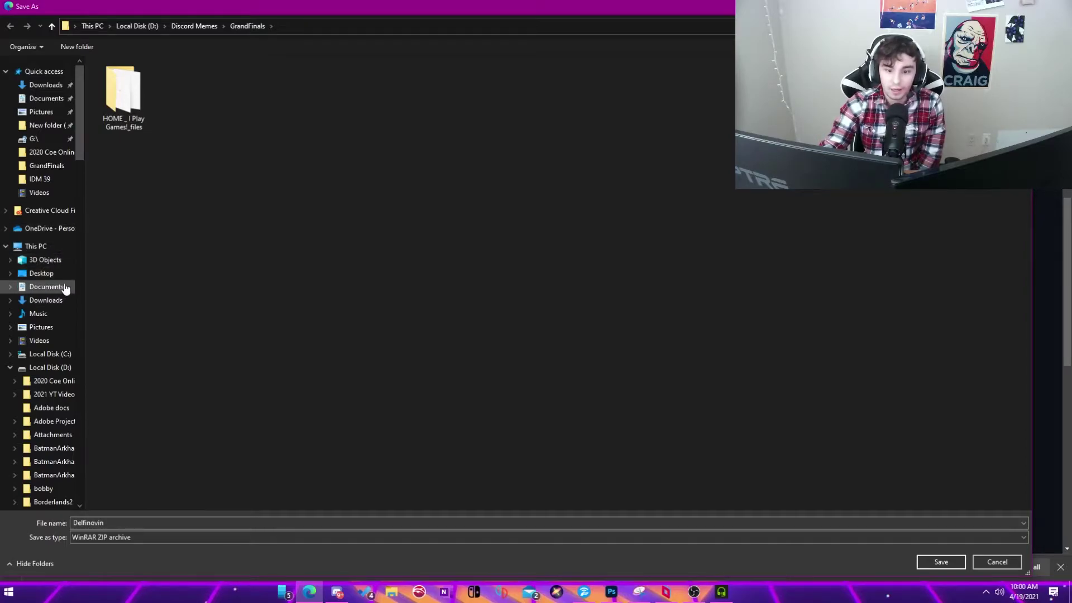
scroll(60, 328, down, 1)
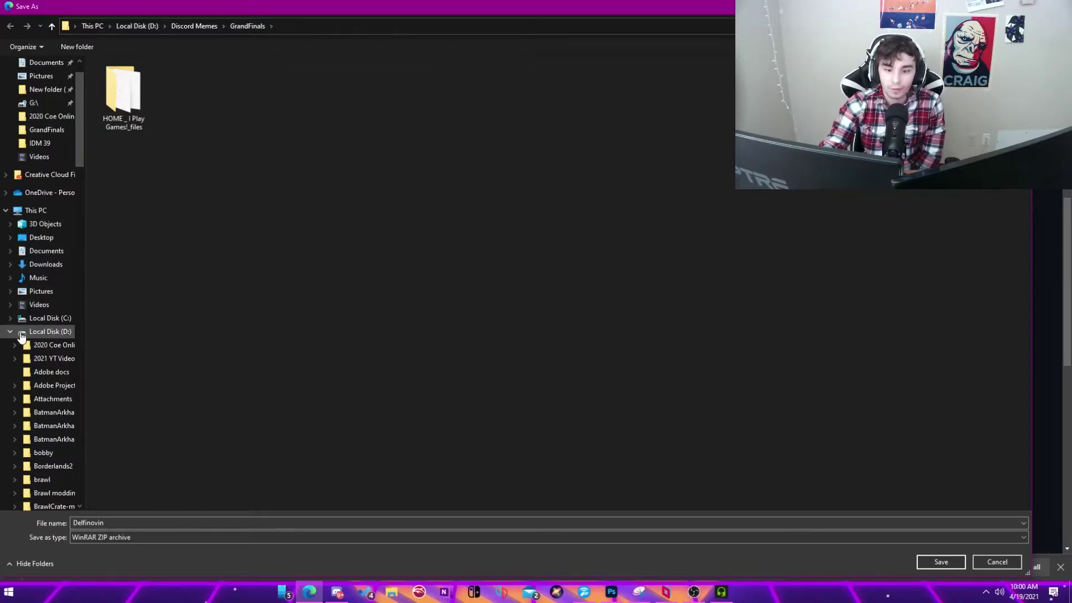
click(48, 334)
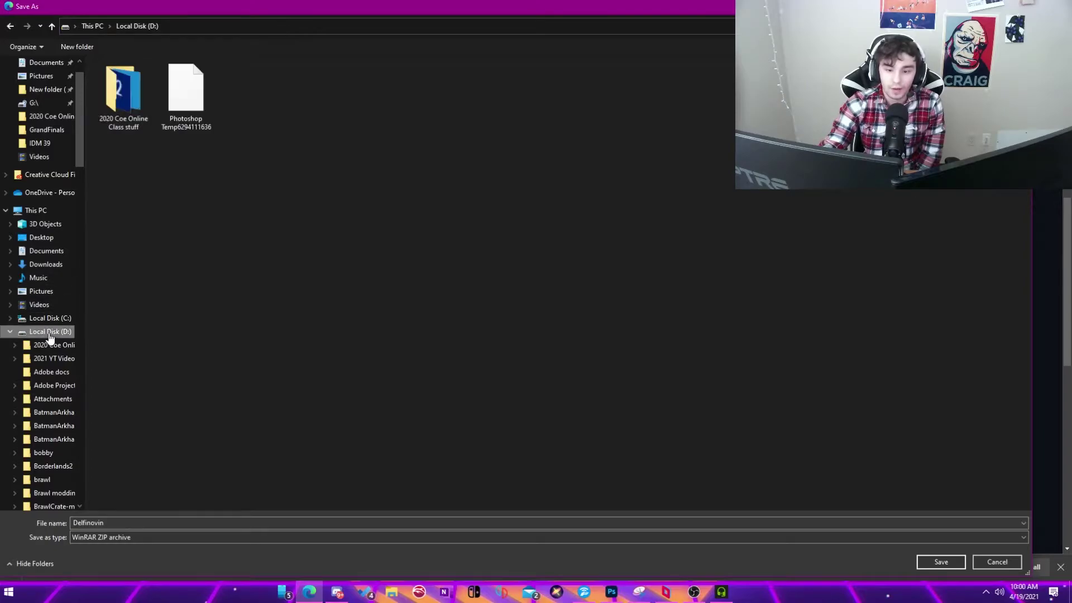
scroll(194, 243, down, 5)
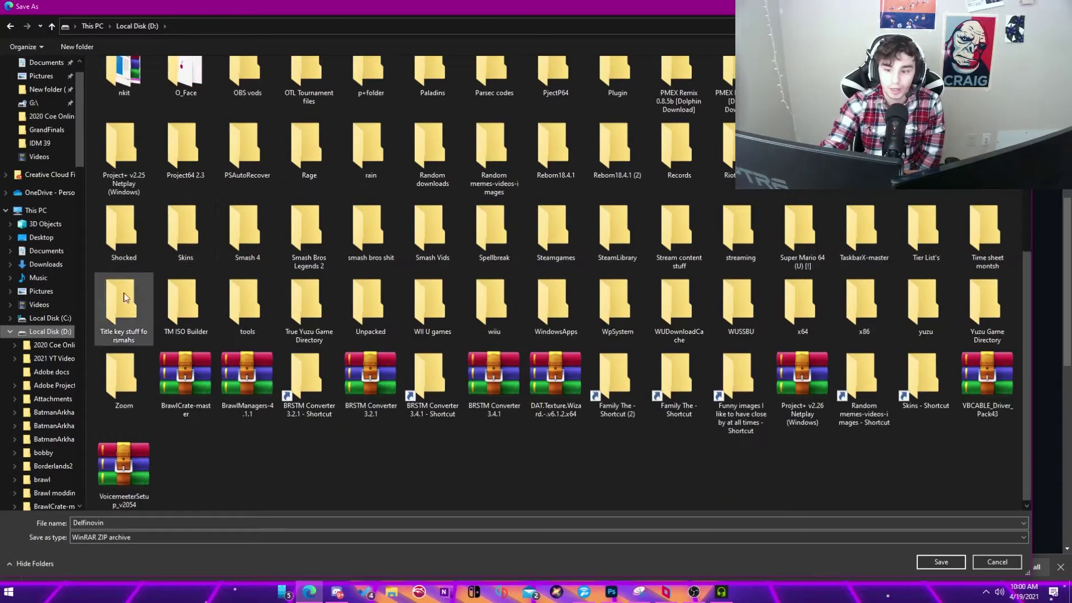
click(39, 319)
click(53, 343)
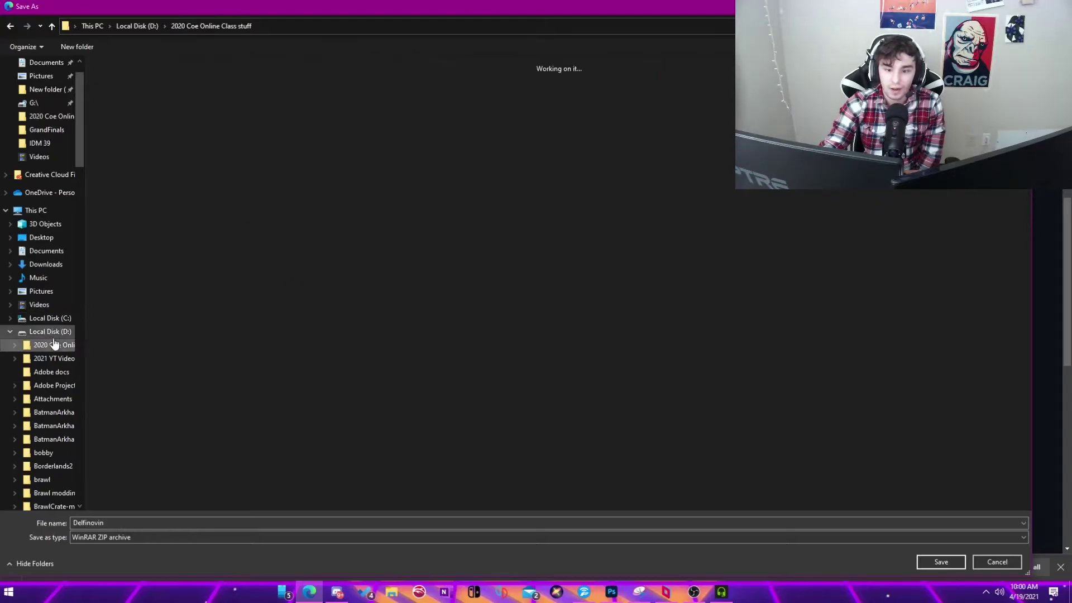
click(53, 336)
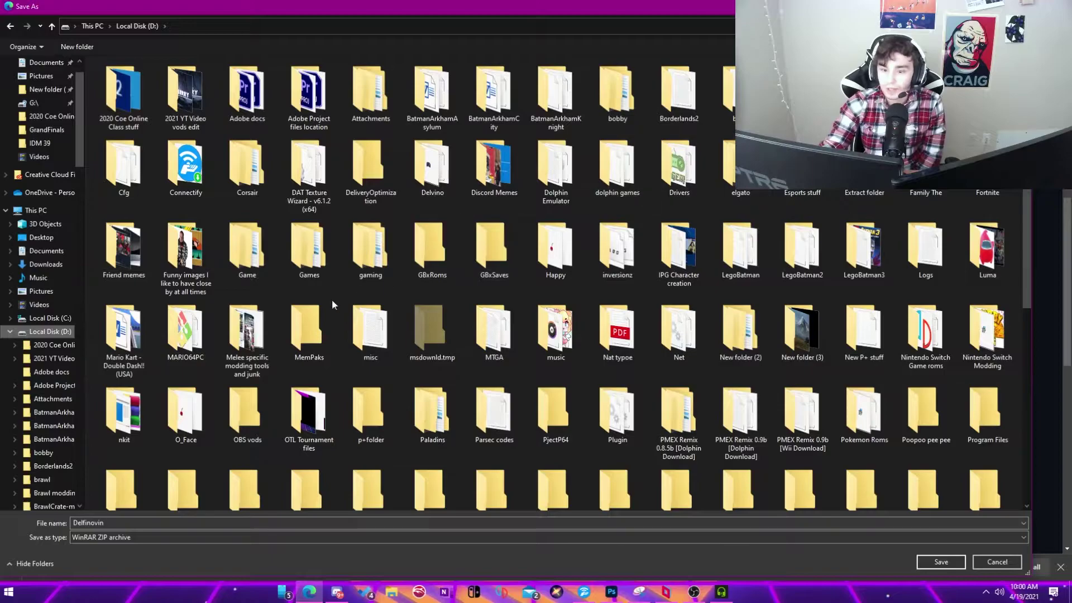
scroll(278, 311, down, 5)
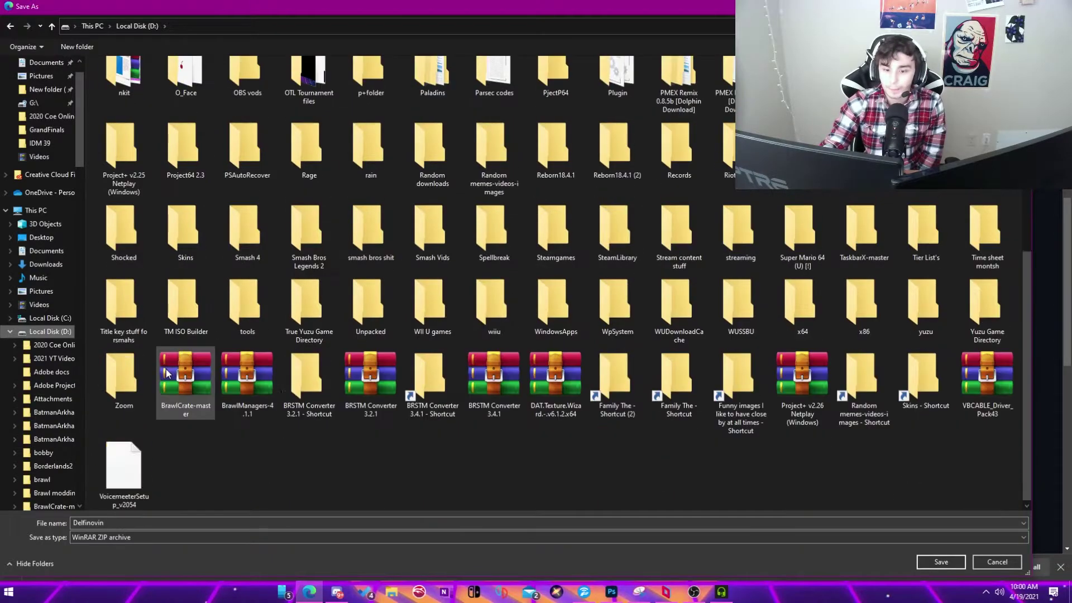
Create the folder 'YT video delvbindko temp folder' on D: and save Delfinovin.zip into it.
right_click(260, 472)
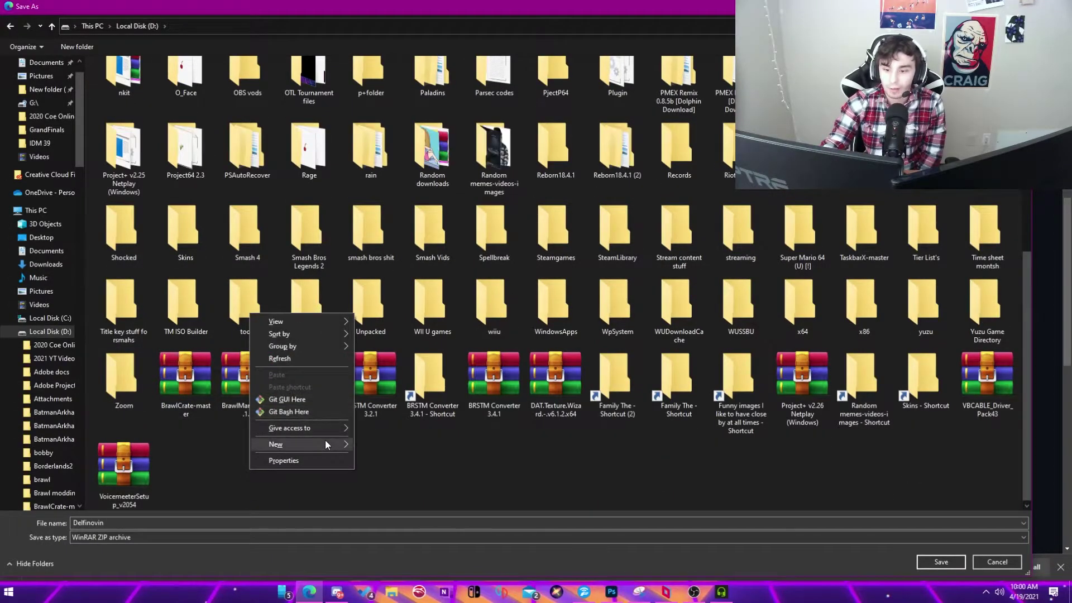
mouse_move(326, 443)
click(401, 244)
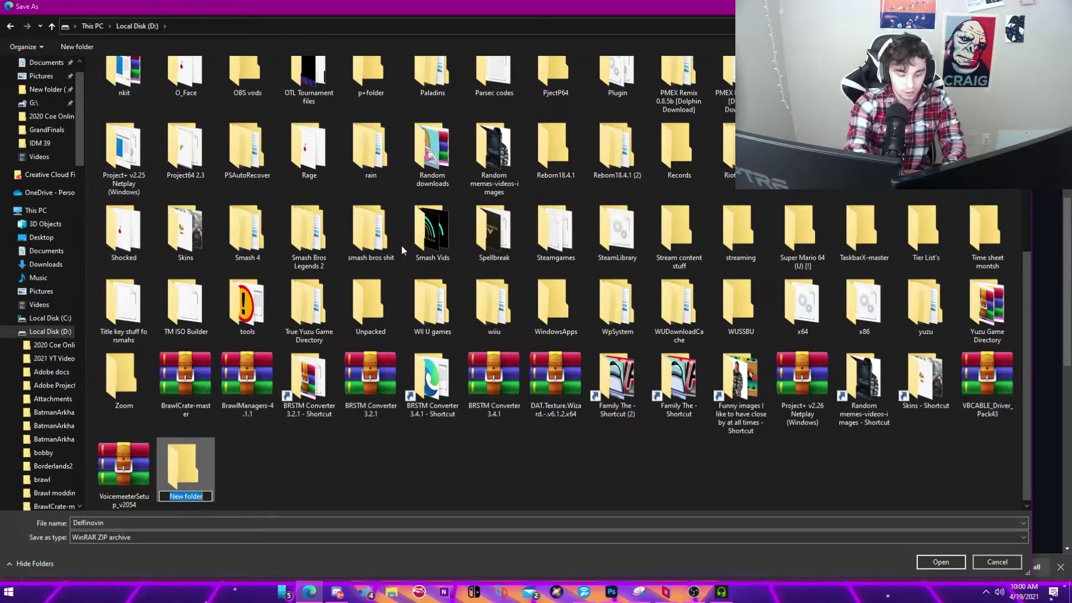
text(YT vid)
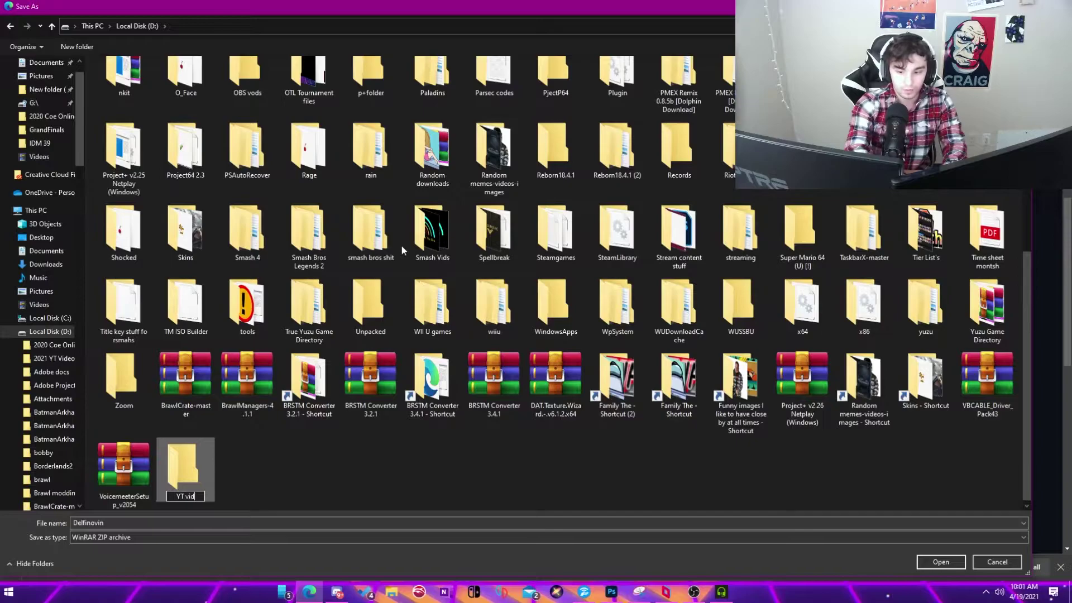
text(eo delvbi)
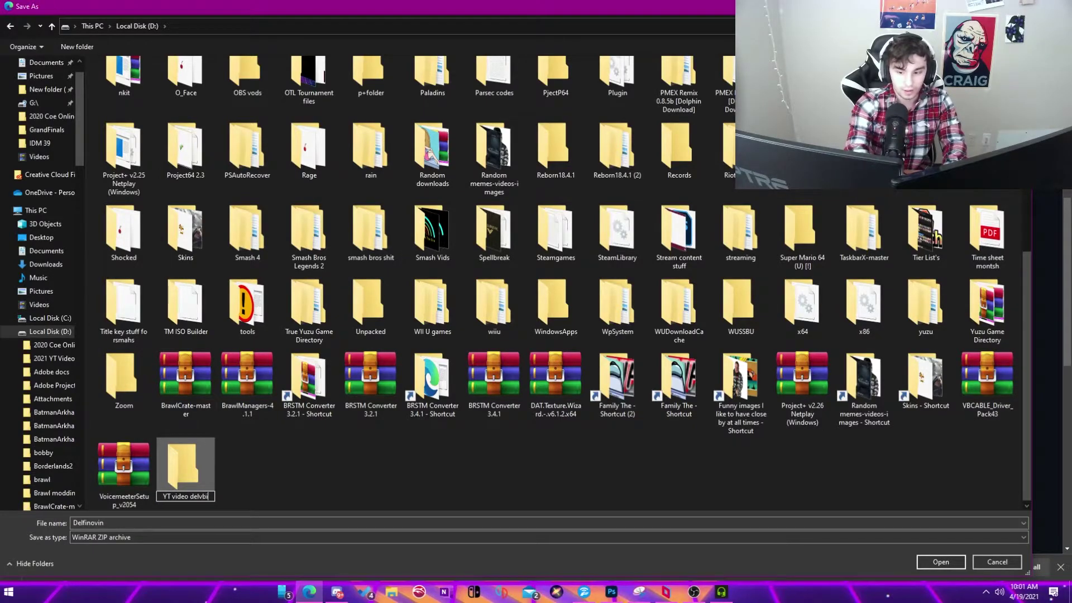
text(ndko temp f)
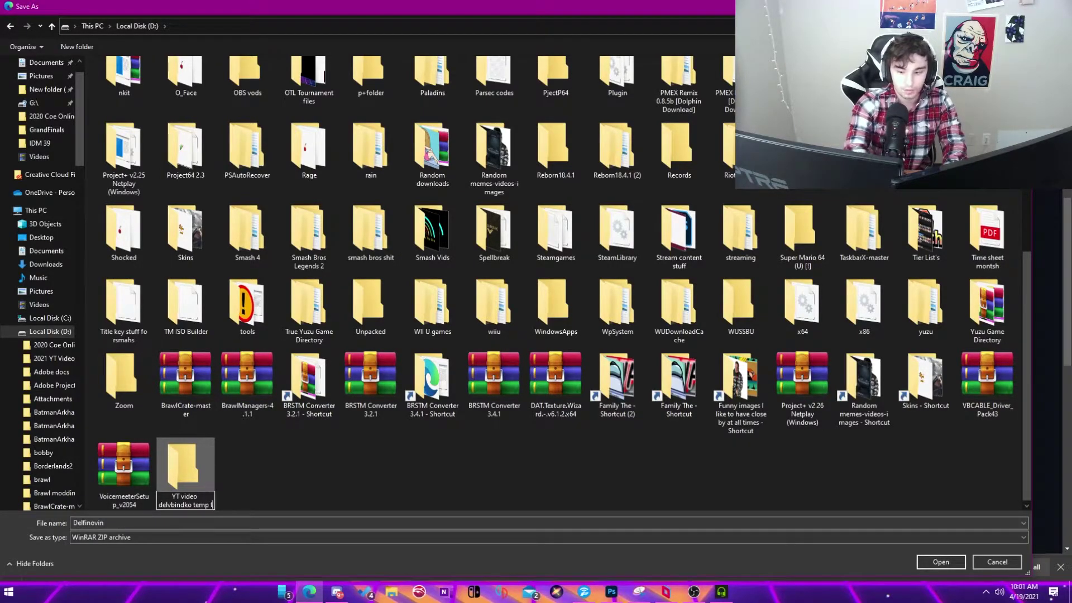
text(older)
key(Return)
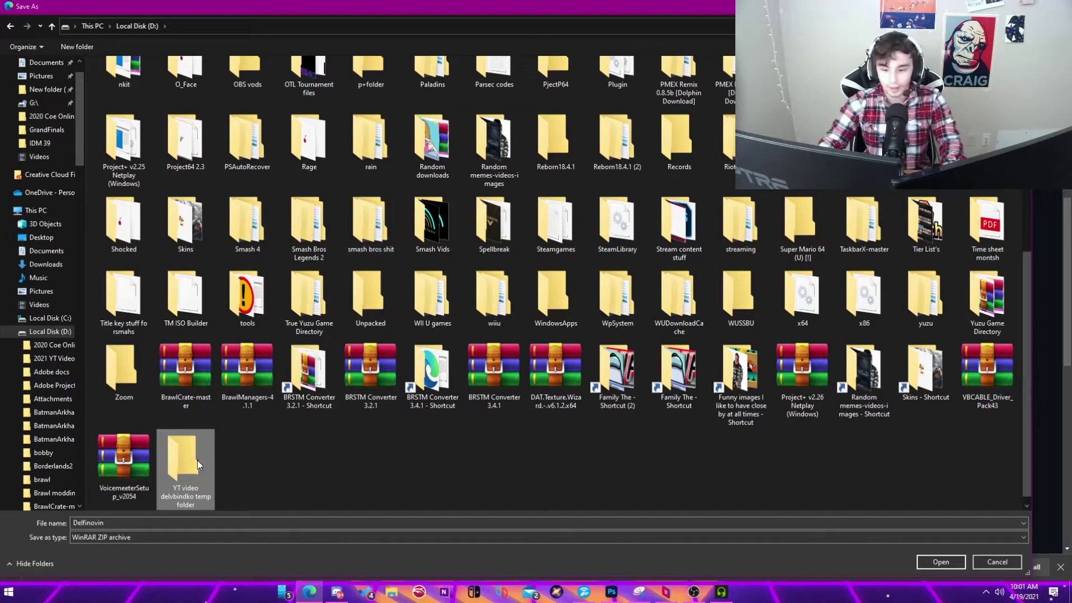
click(943, 561)
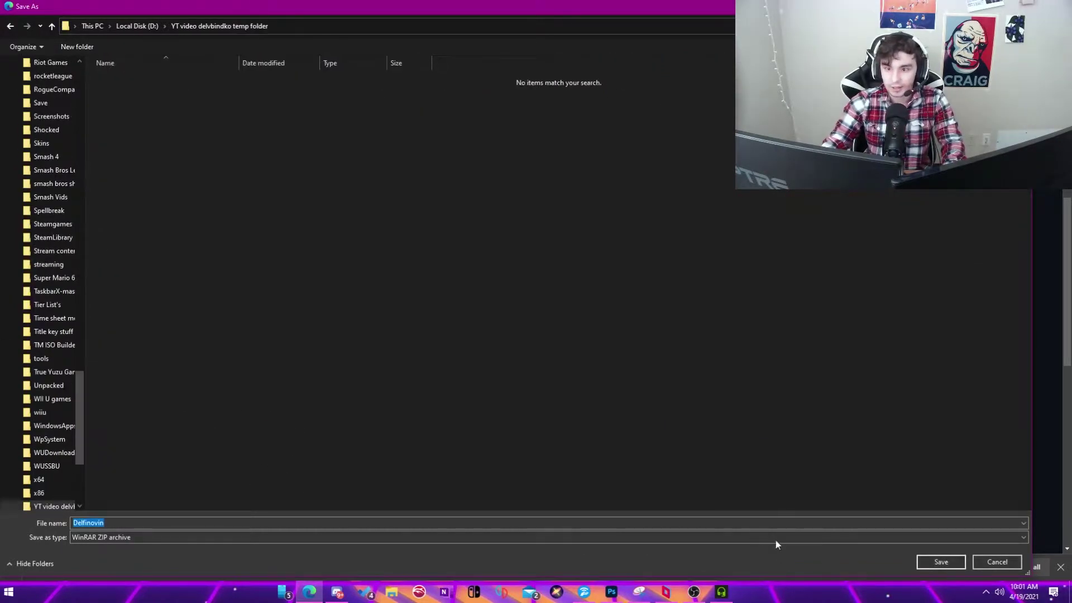
click(949, 561)
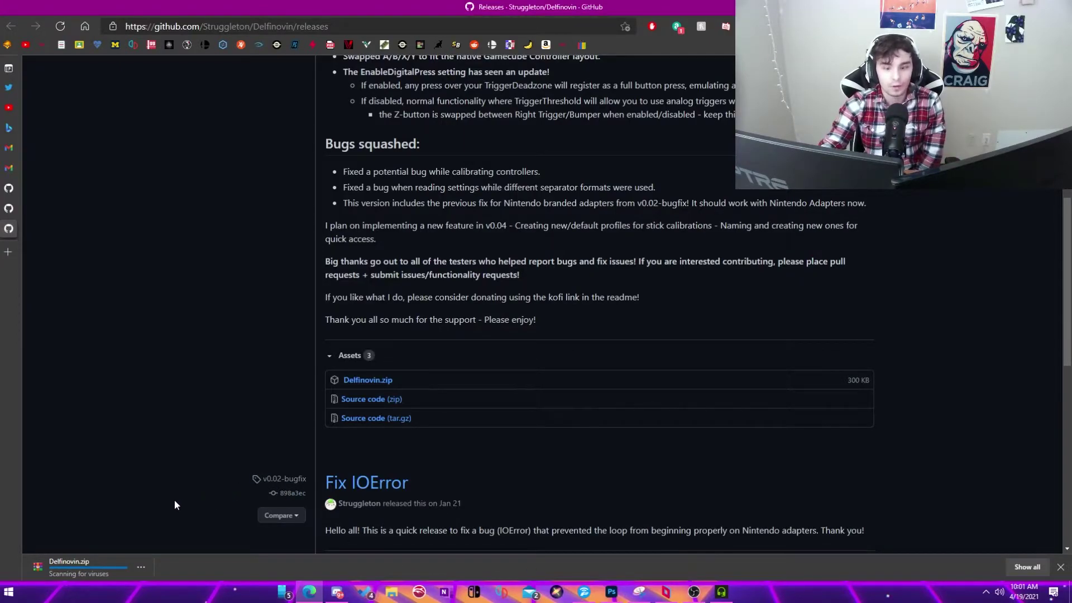
Show the downloaded Delfinovin.zip in File Explorer and view its Compressed Folder Tools.
click(141, 567)
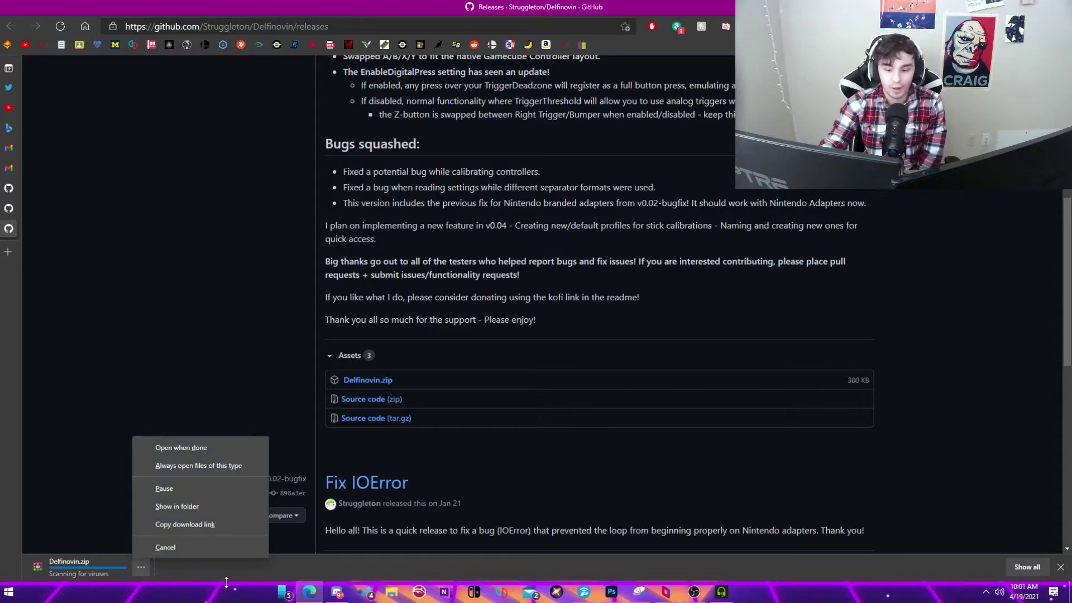
click(203, 504)
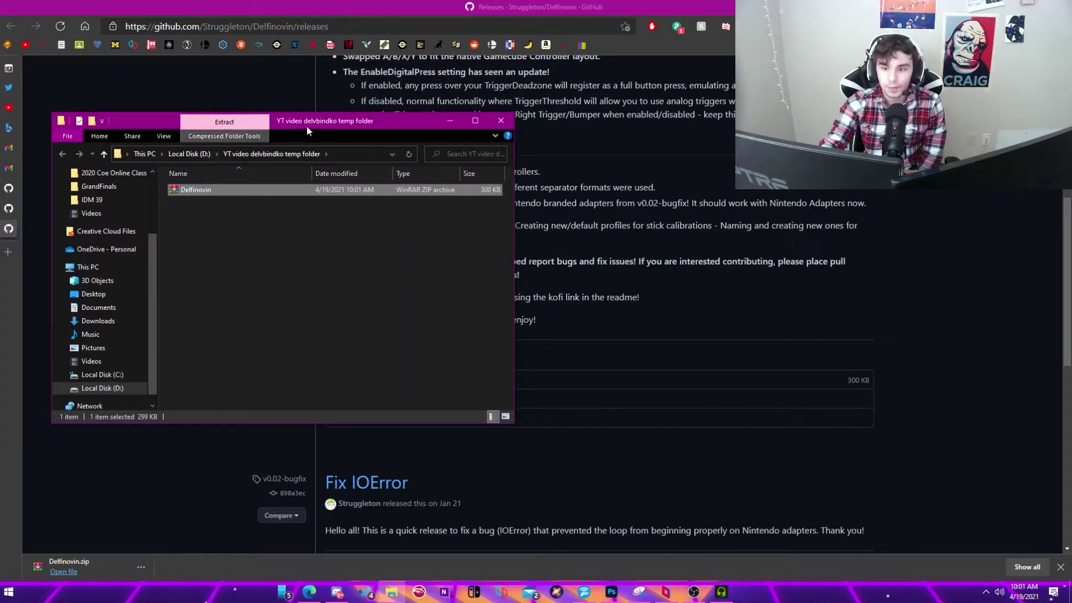
drag(309, 126, 469, 133)
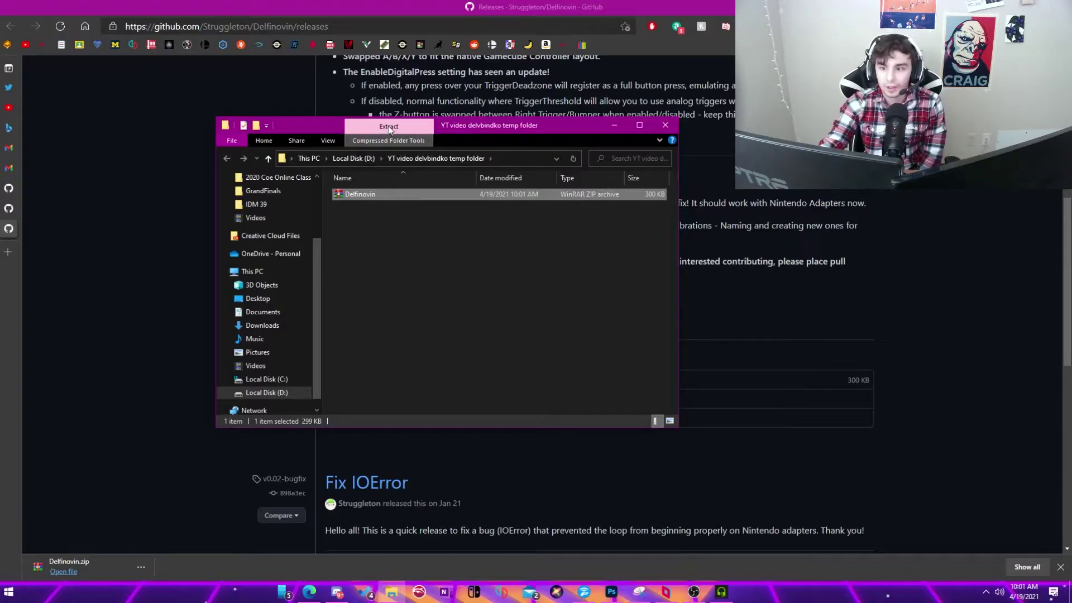
click(388, 141)
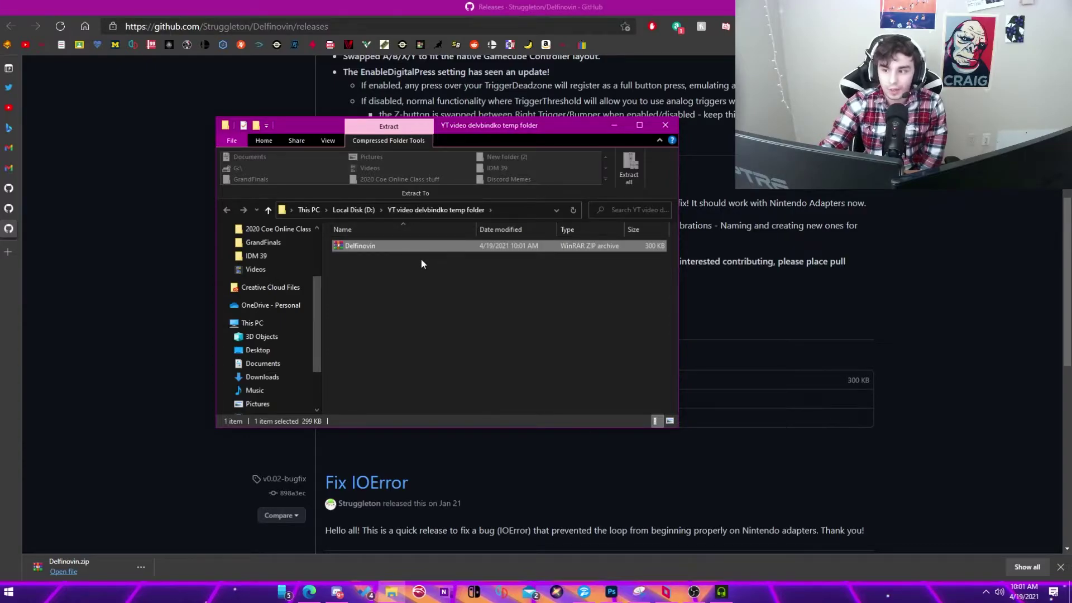
click(410, 245)
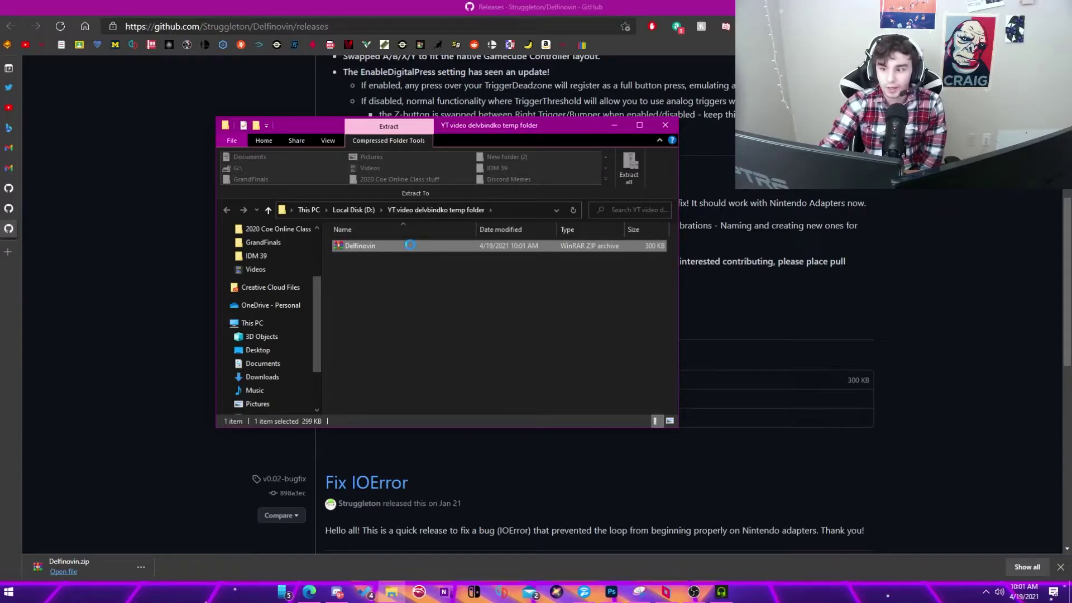
click(447, 283)
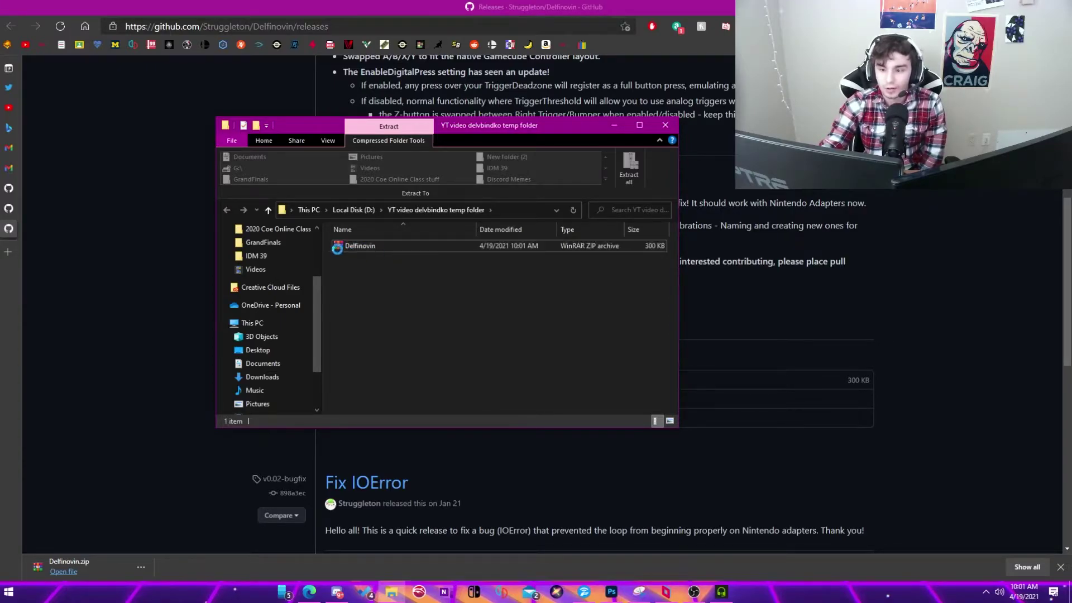
Extract Delfinovin.zip into its current folder with Extract Here.
right_click(439, 250)
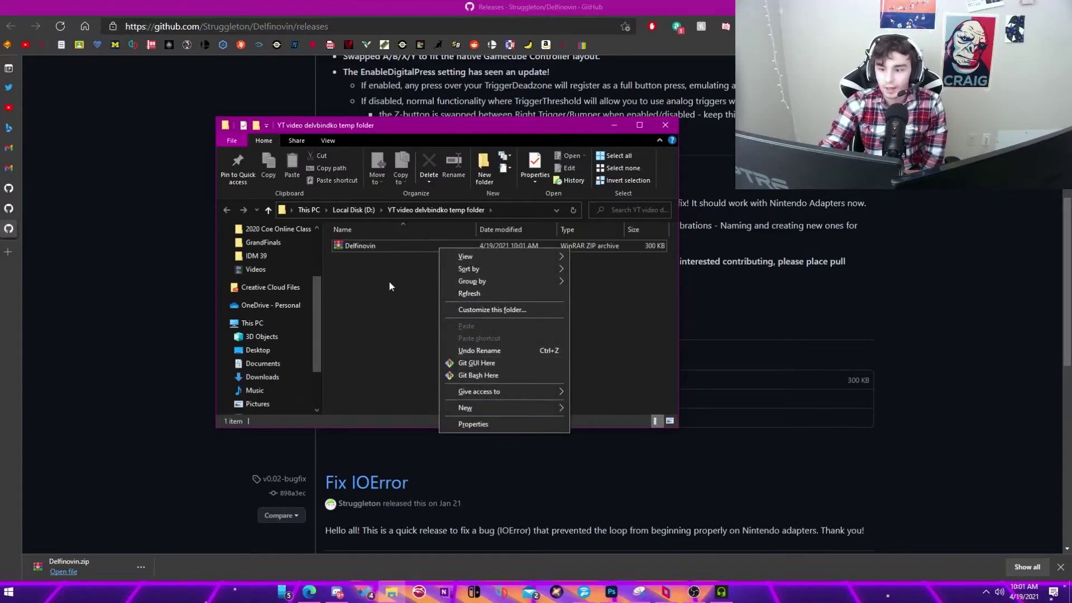
click(389, 284)
click(414, 247)
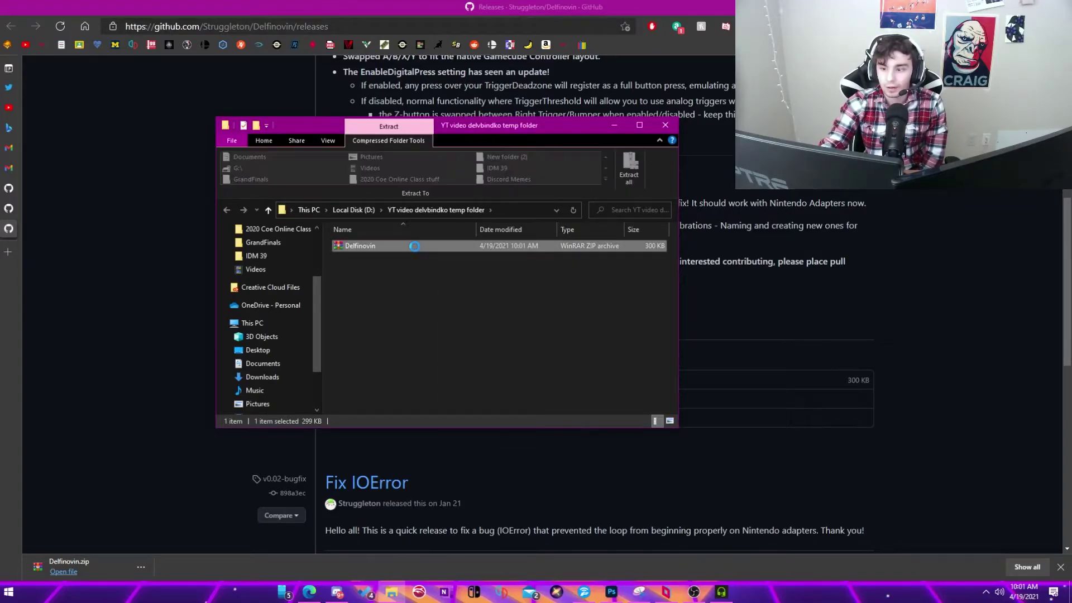
right_click(414, 247)
click(491, 304)
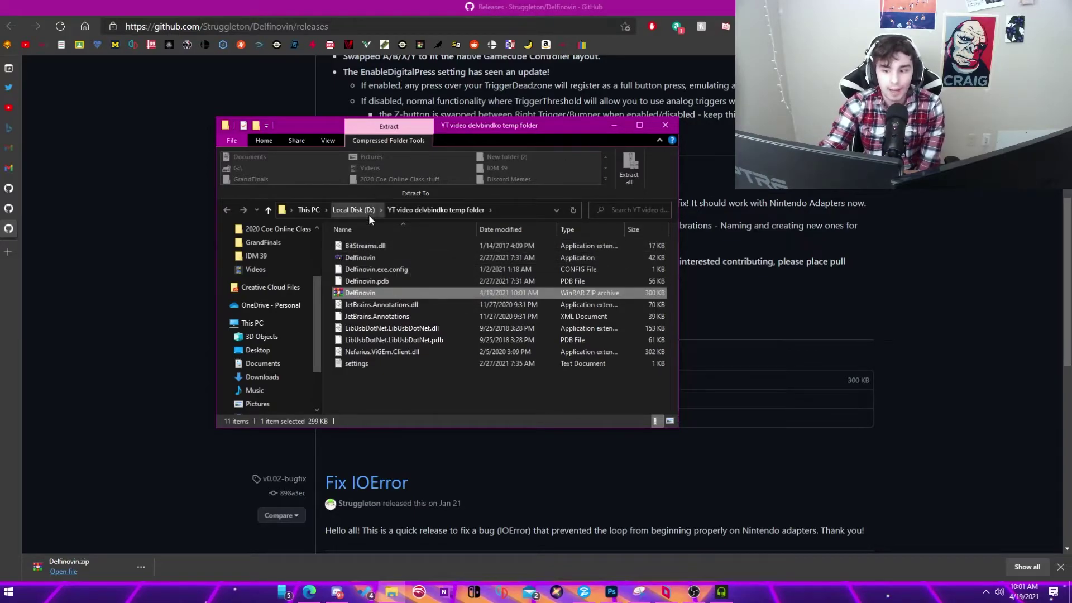
Look at the context menu of the extracted Delfinovin application.
click(348, 258)
right_click(349, 257)
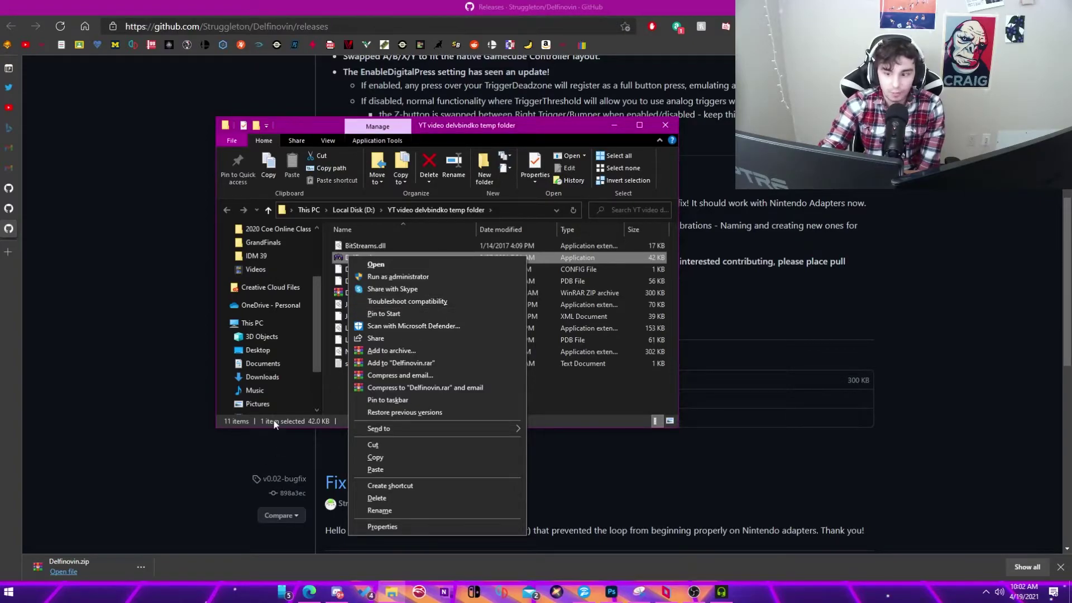
click(325, 267)
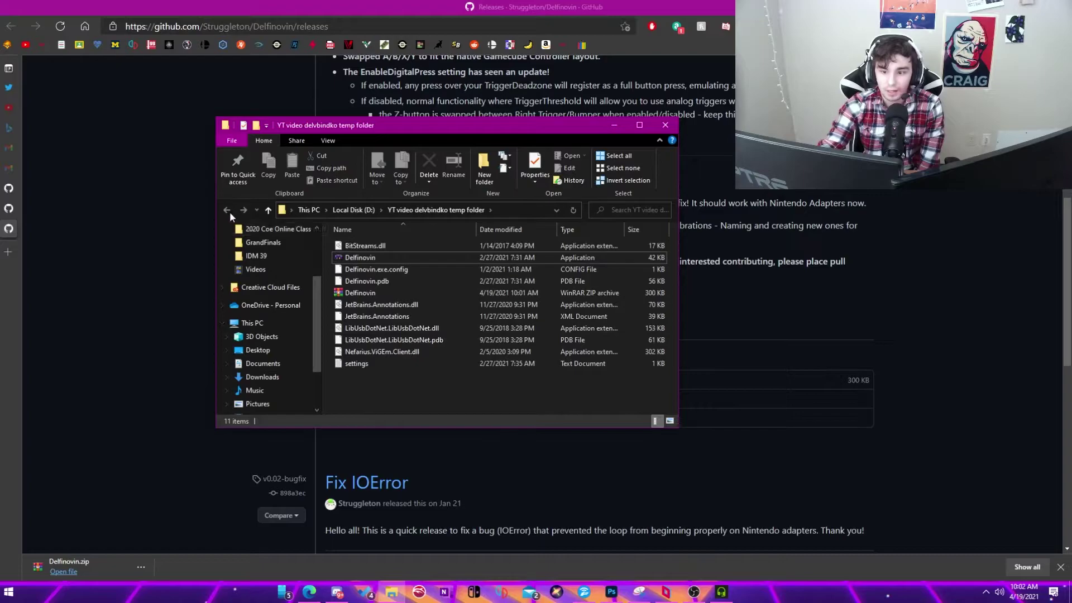
Take File Explorer back to Local Disk (D:), then minimize it to show the Delfinovin release page.
click(331, 210)
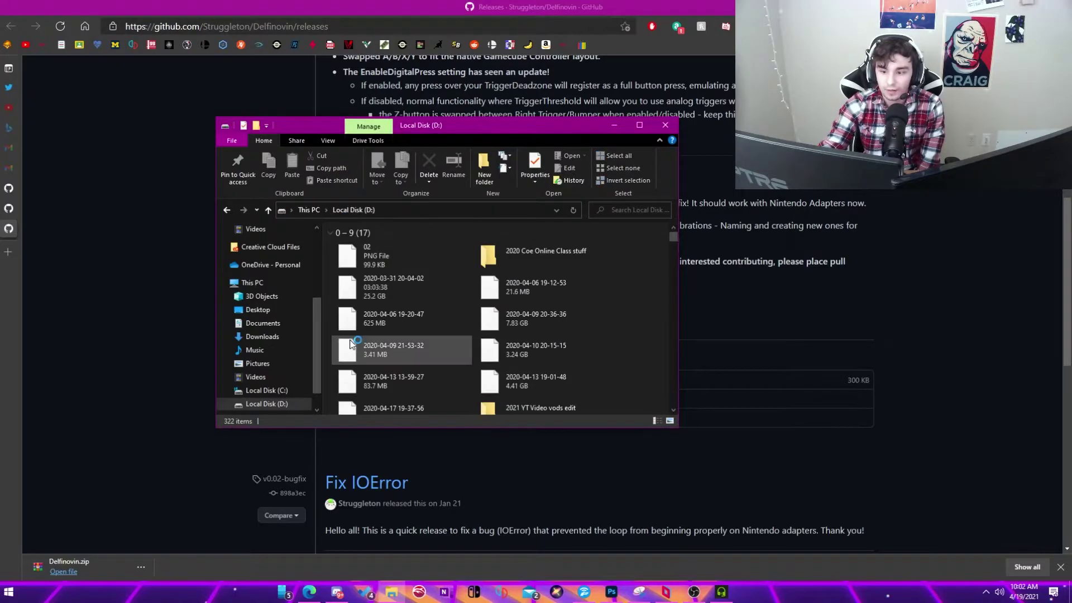
scroll(669, 242, down, 2)
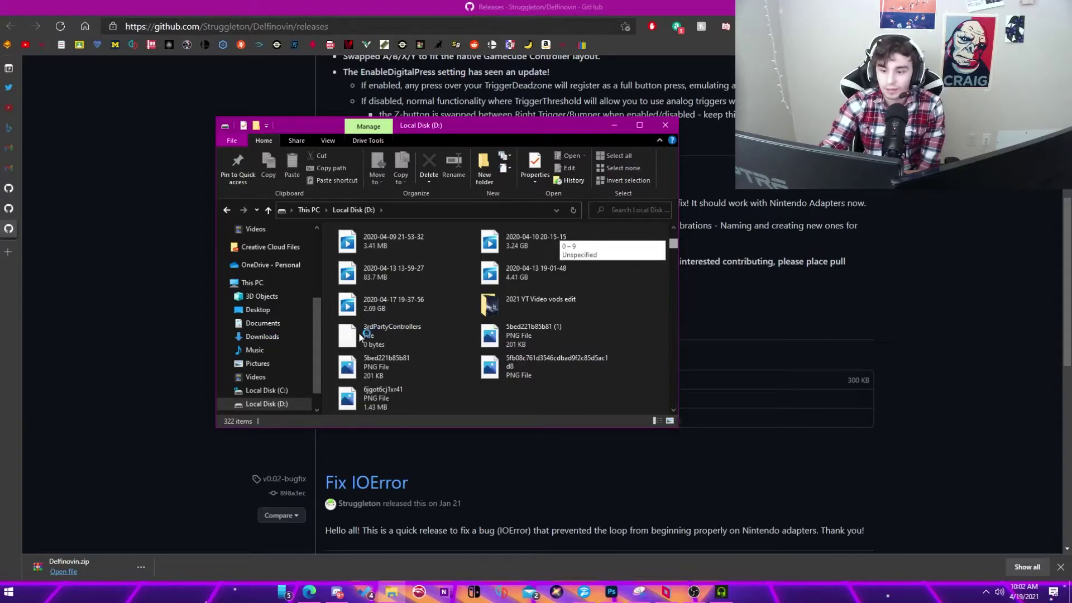
click(674, 316)
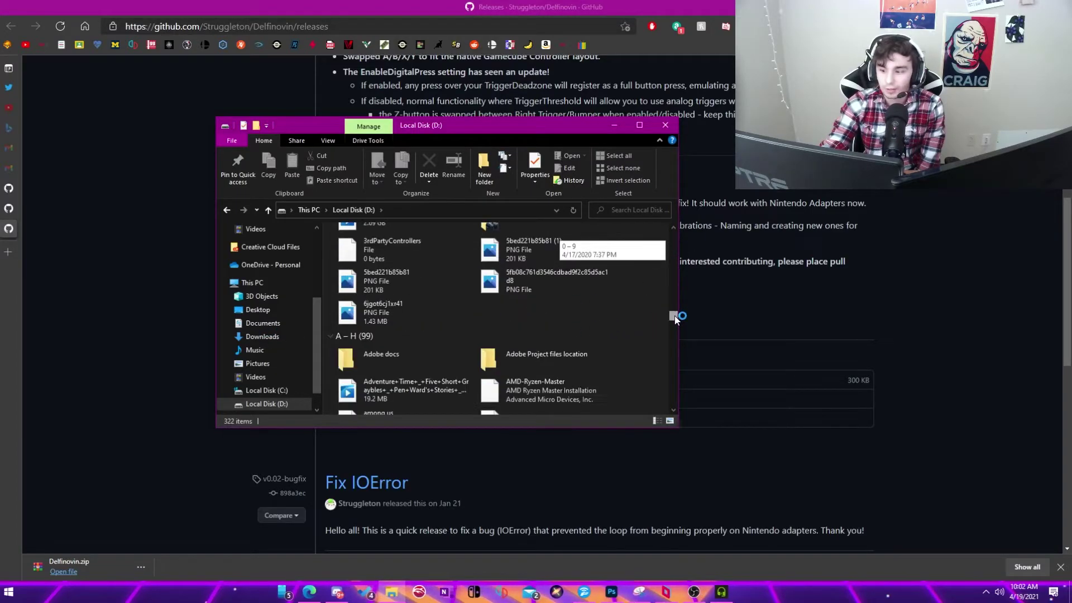
click(672, 411)
drag(673, 320, 674, 385)
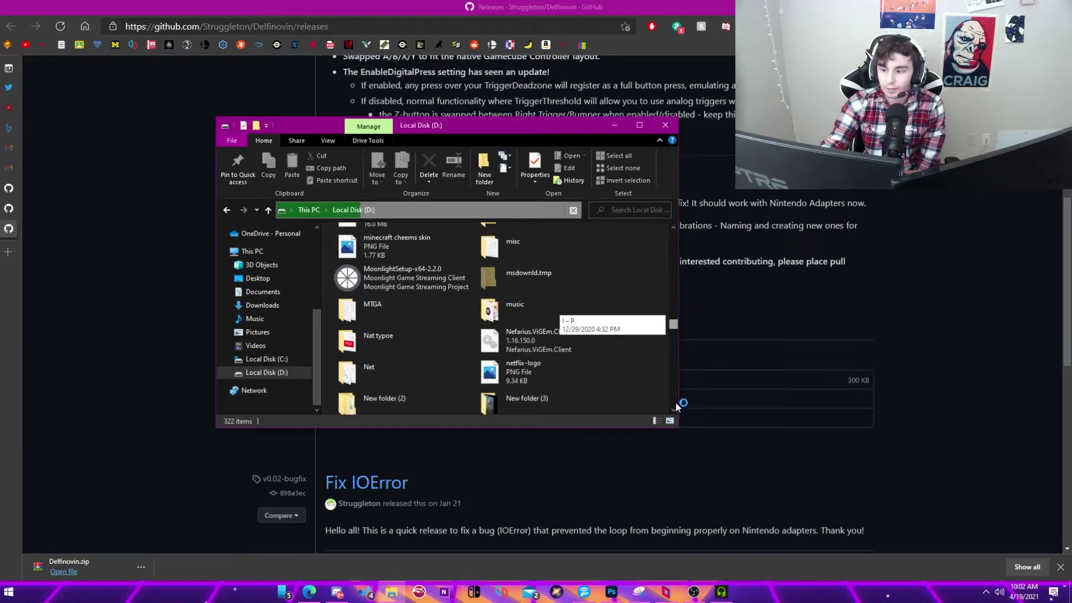
click(616, 125)
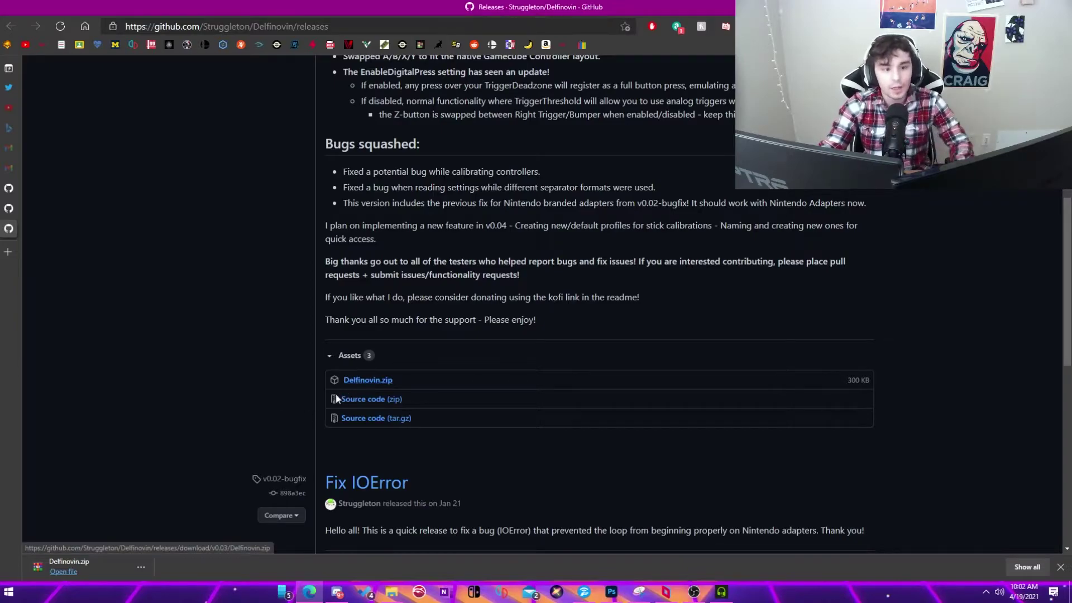
key(super)
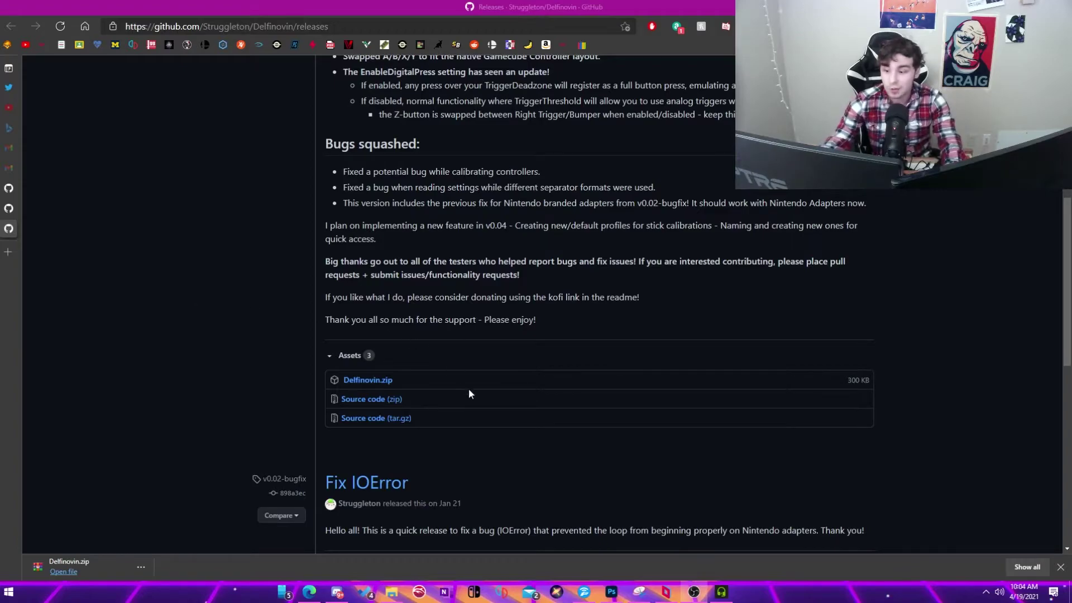
Launch Delfinovin from the Start menu, reposition its console, and clear stray input at the prompt.
click(9, 591)
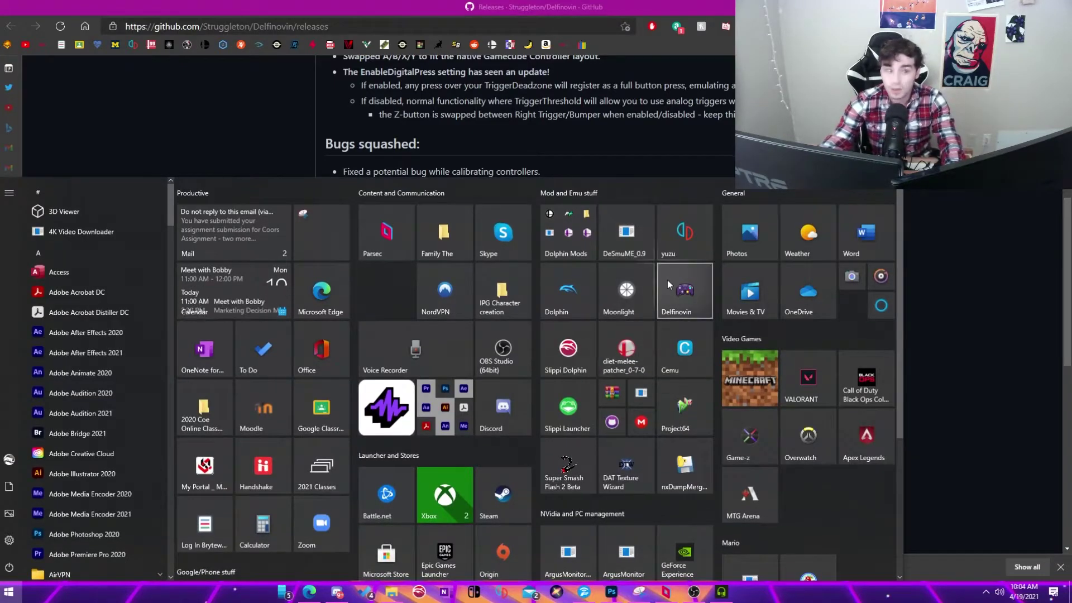
click(667, 287)
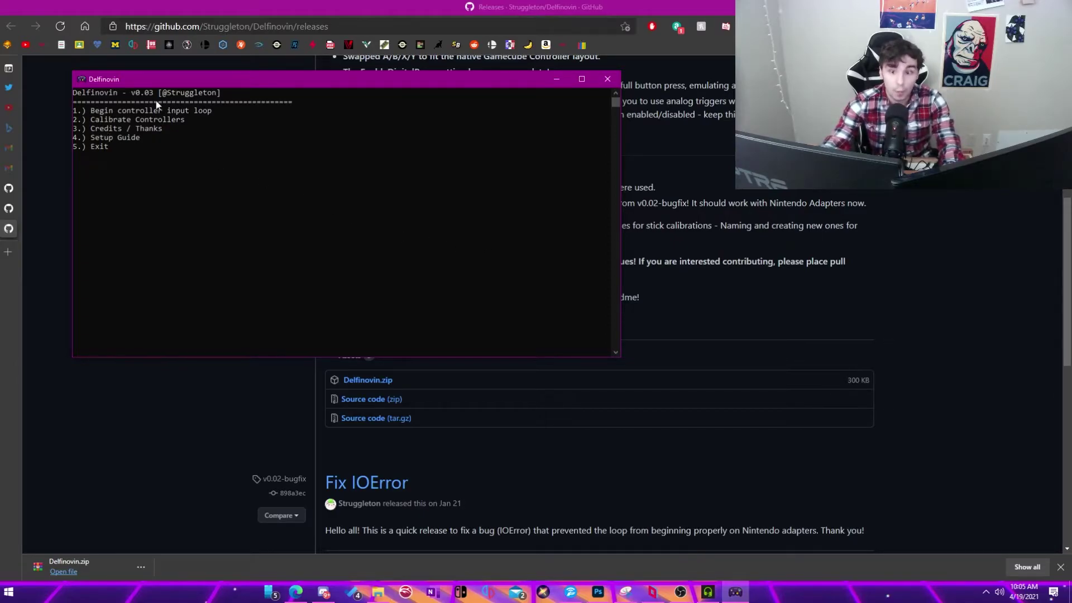
drag(176, 78, 225, 102)
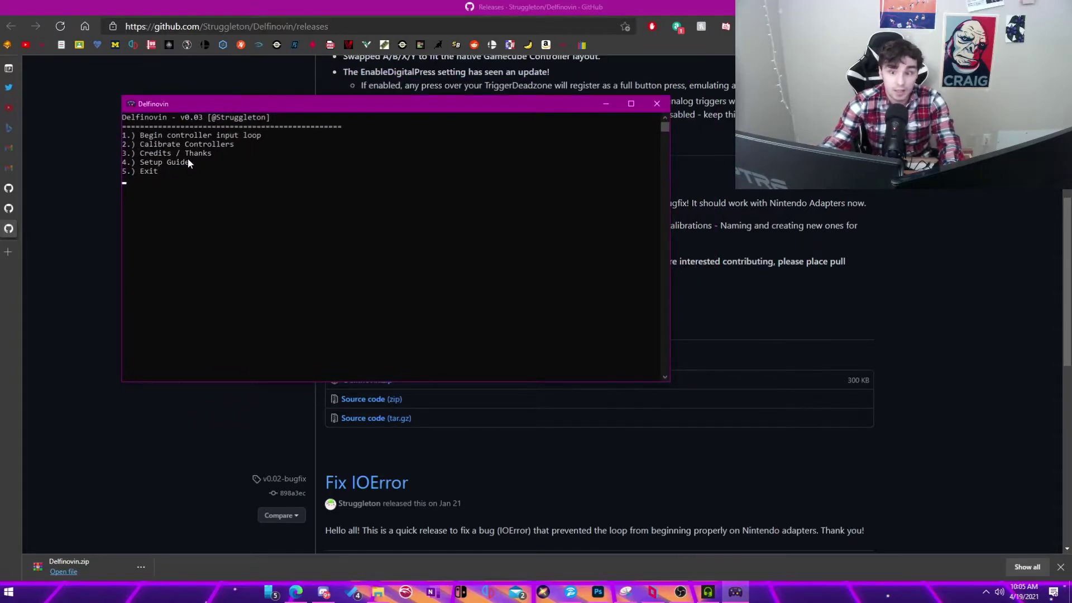
text(djdjdadjddioj)
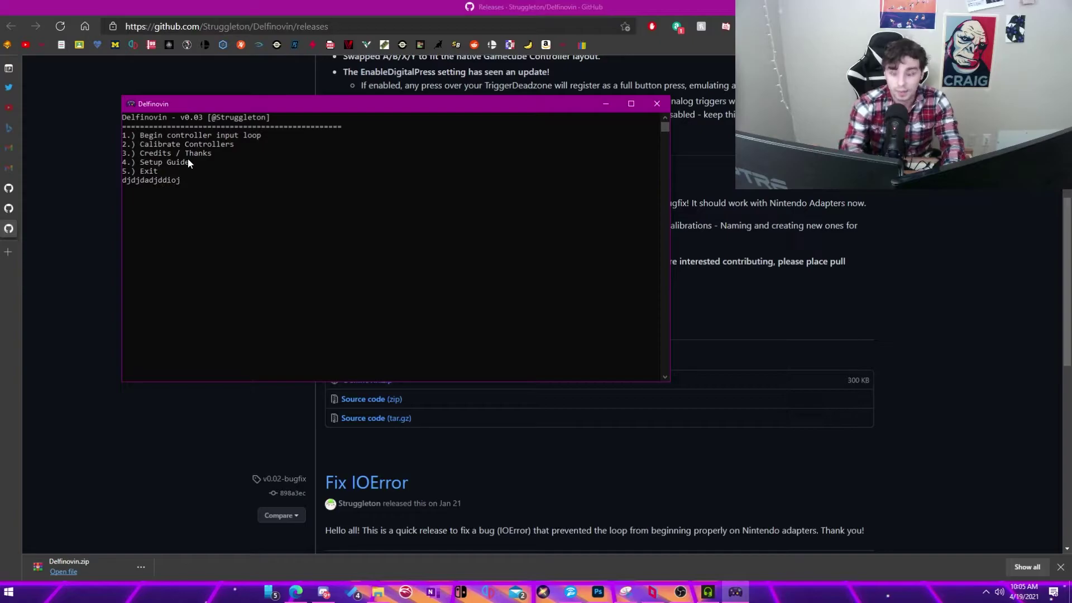
key(BackSpace)
key(BackSpace)
key(BackSpace)
key(BackSpace)
key(BackSpace)
key(BackSpace)
key(BackSpace)
key(BackSpace)
key(BackSpace)
key(BackSpace)
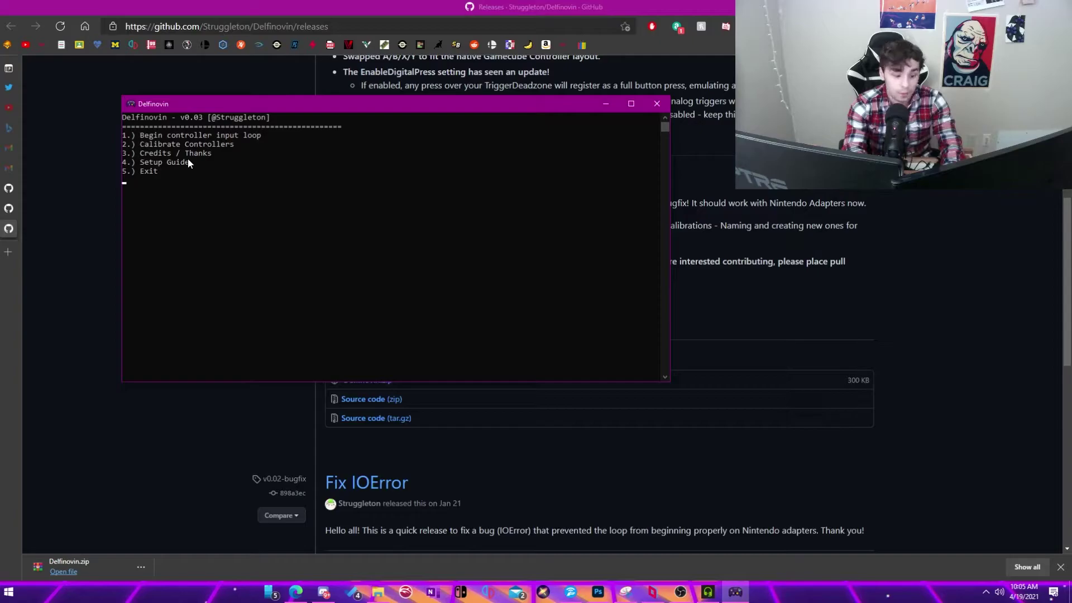
Choose option 2 and calibrate the port 1 GameCube controller by rotating both sticks to their edges.
text(2)
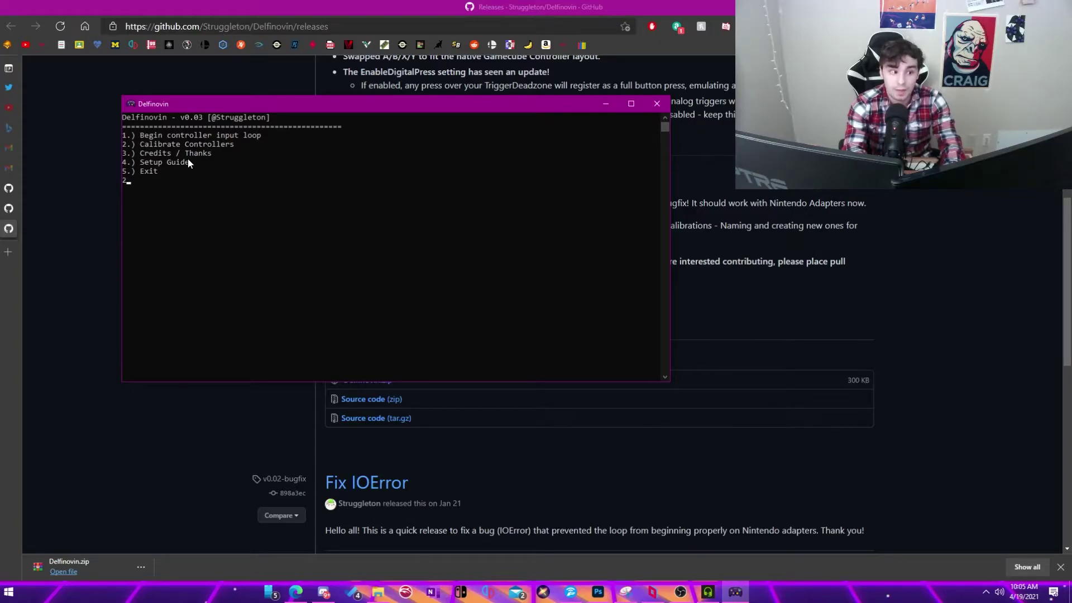
key(Return)
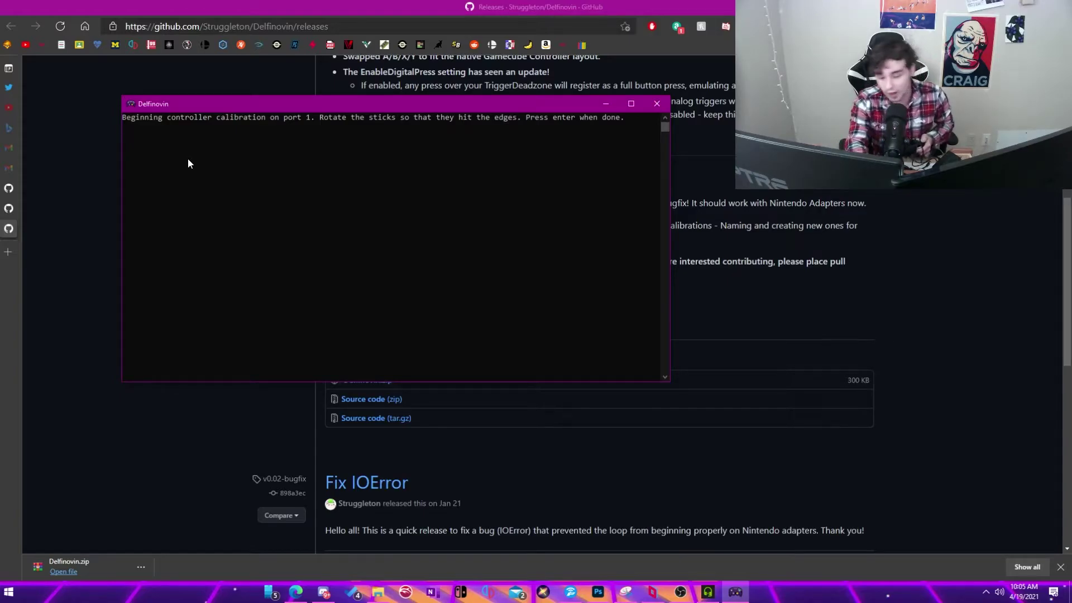
key(Return)
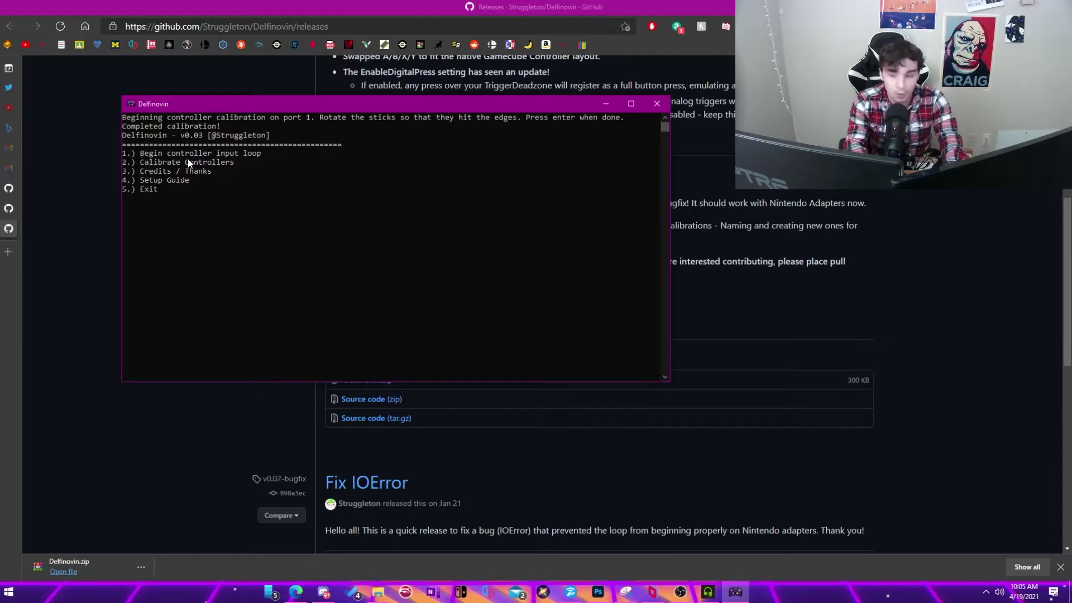
Display the setup guide with option 4 and copy its Zadig download link.
text(4)
key(Return)
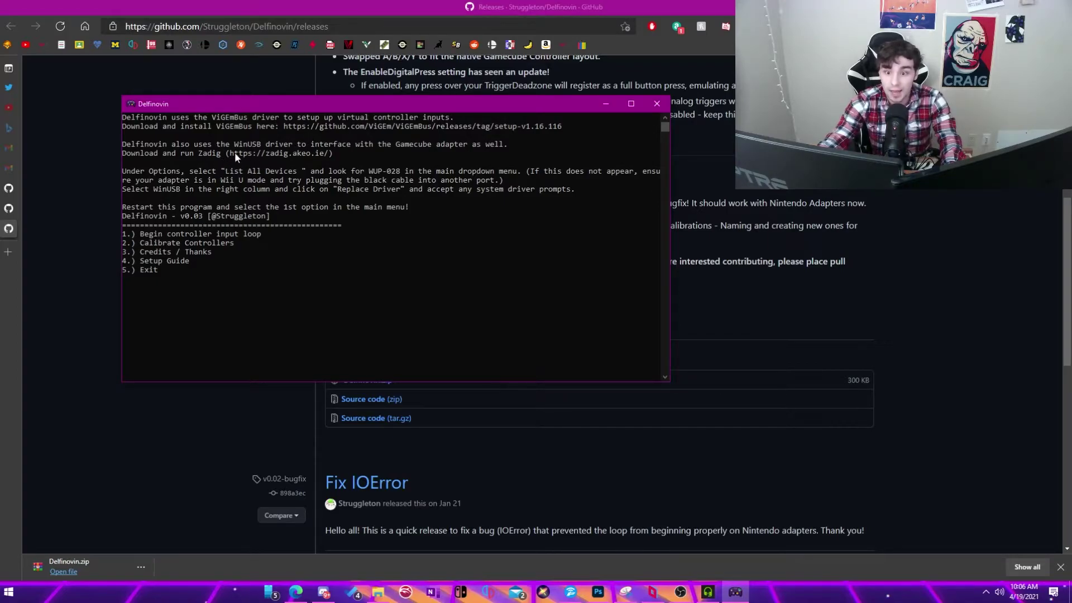
drag(234, 152, 239, 153)
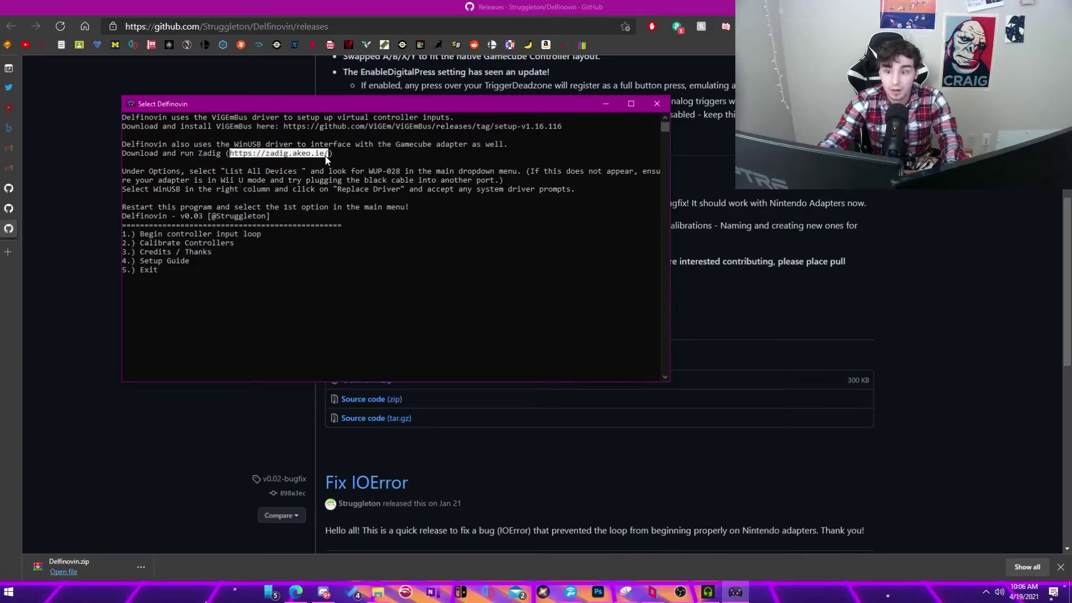
key(ctrl+c)
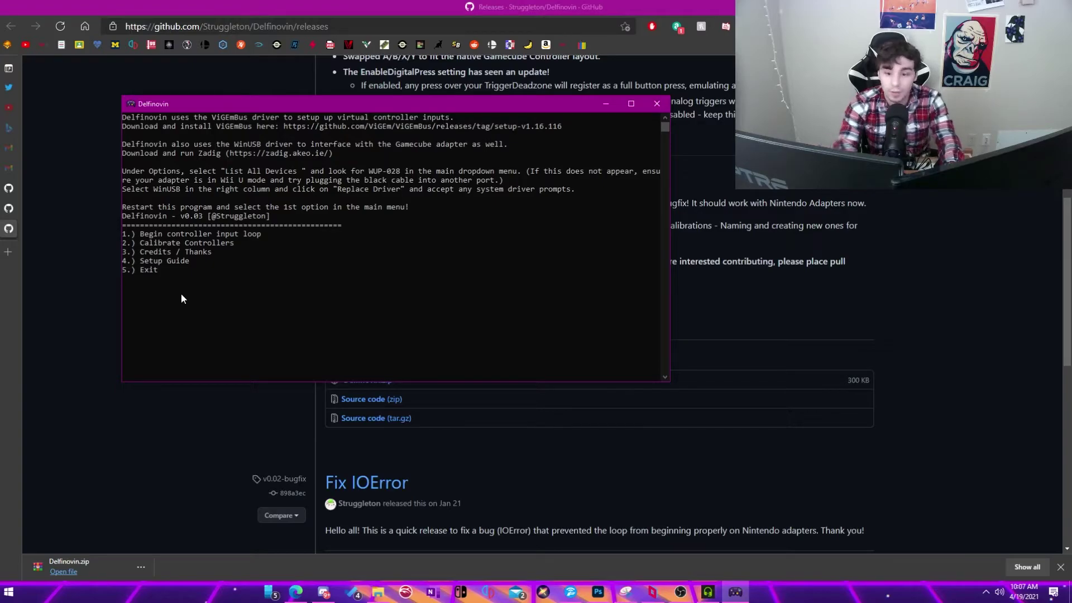
Choose option 1 to run the port 1 input loop with live stick, trigger and button values.
text(1)
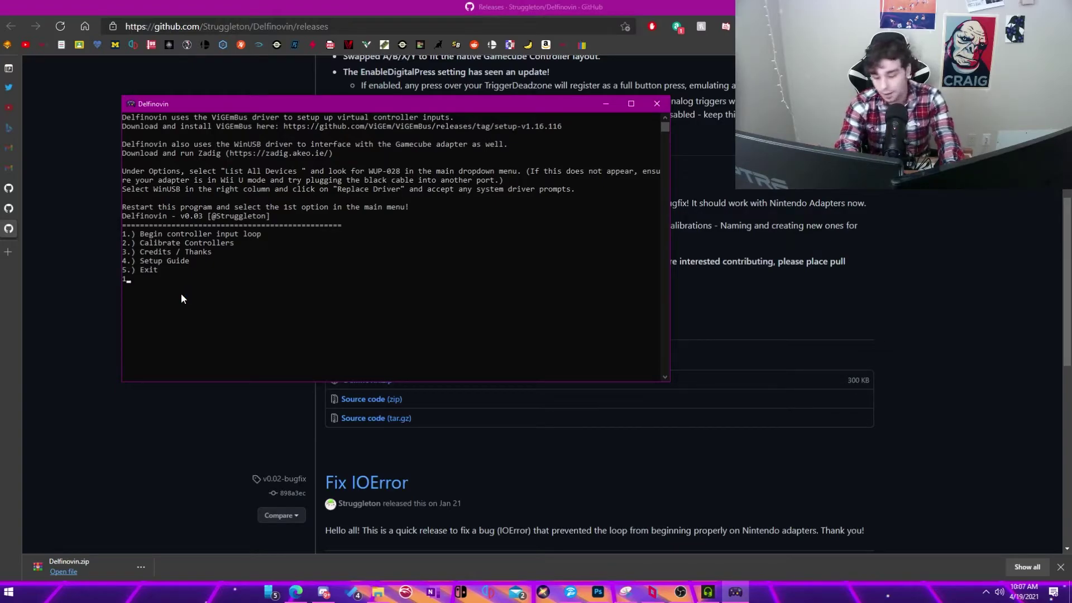
key(Return)
click(181, 296)
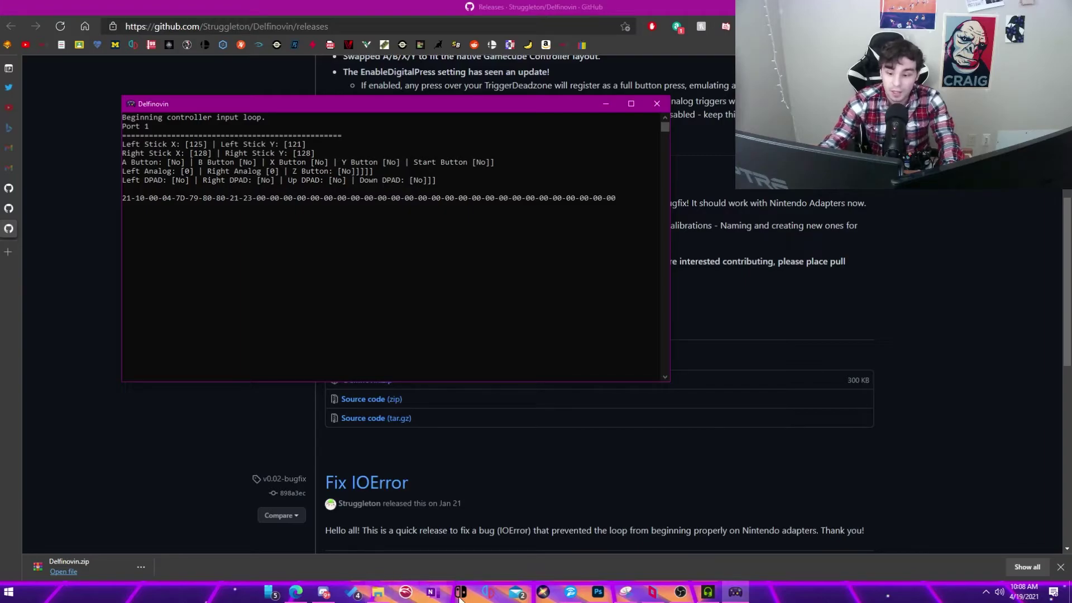
click(649, 593)
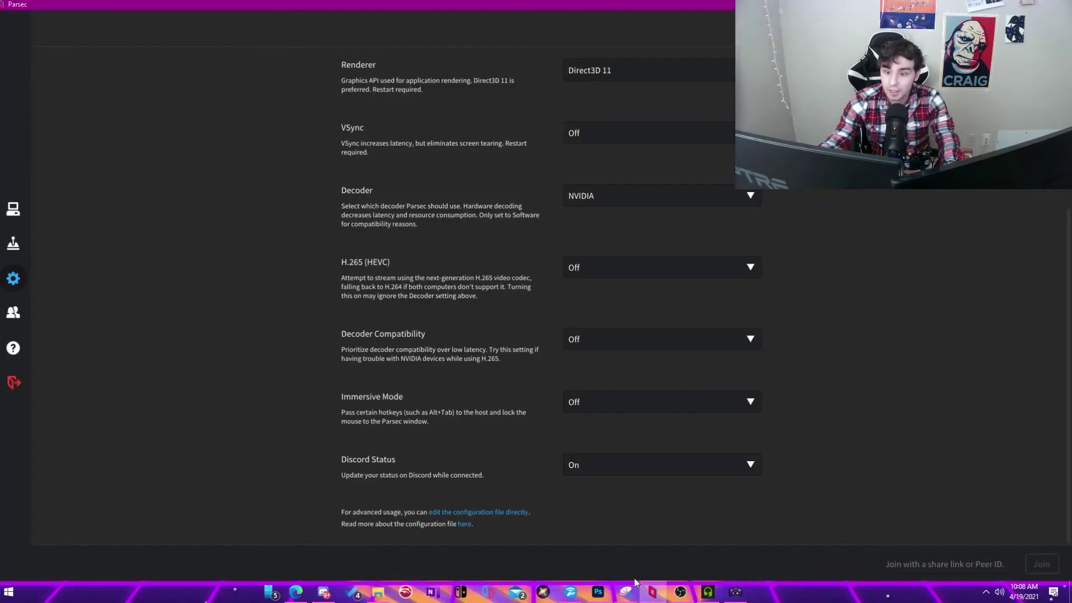
click(17, 218)
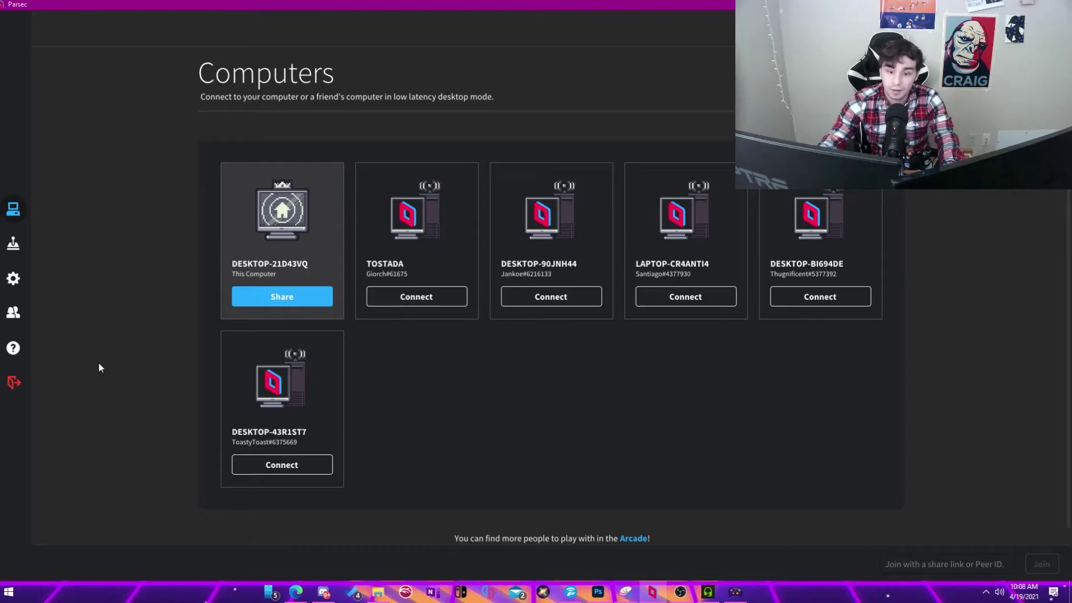
key(alt+Tab)
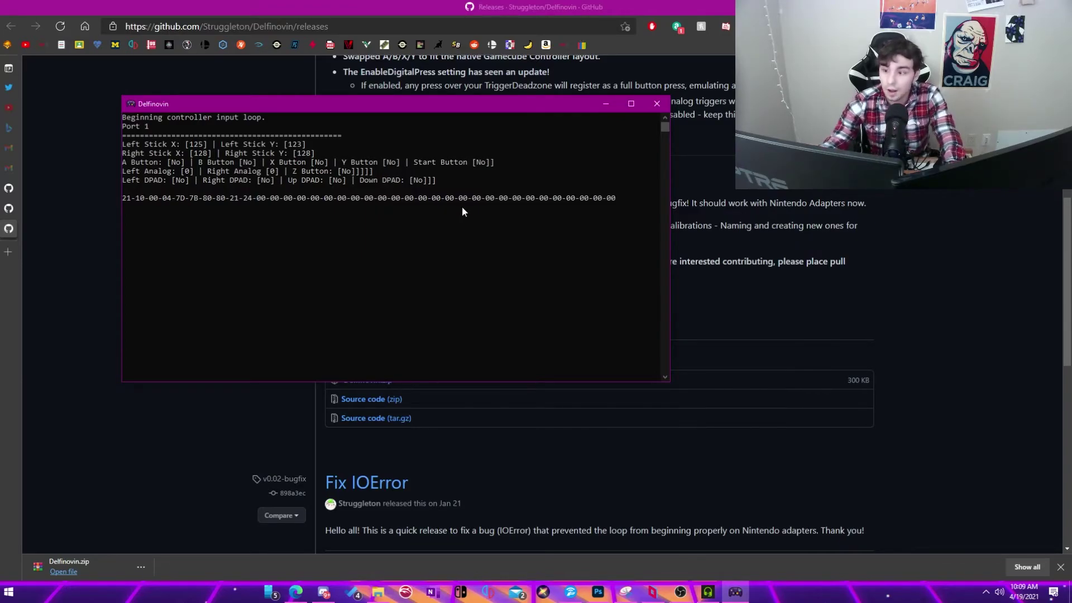
Close the Delfinovin console and move to the virtual desktop with Discord and the D: drive folder.
click(657, 104)
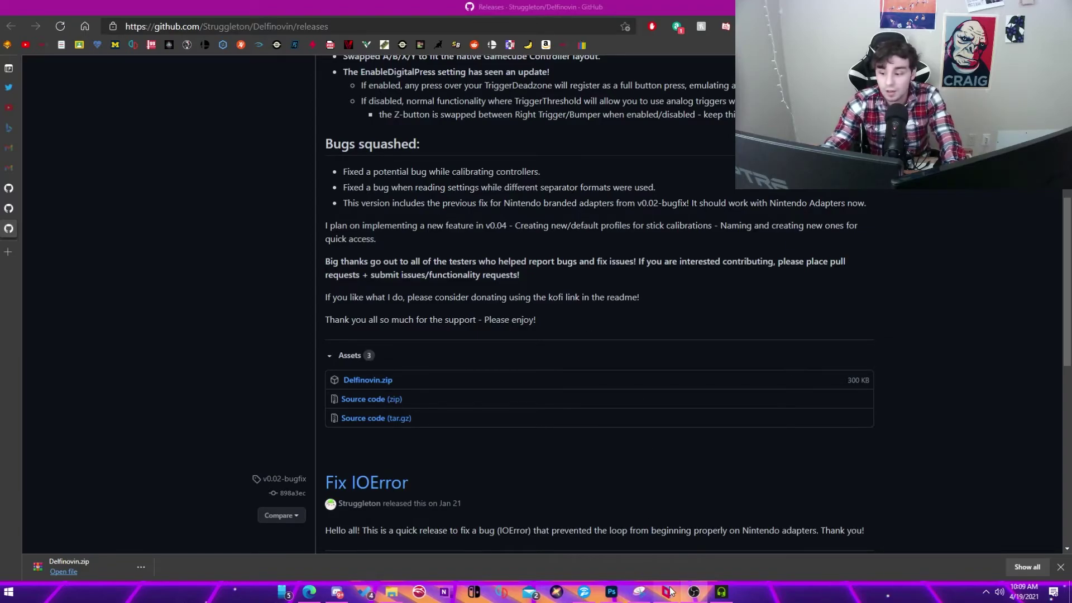
mouse_move(670, 587)
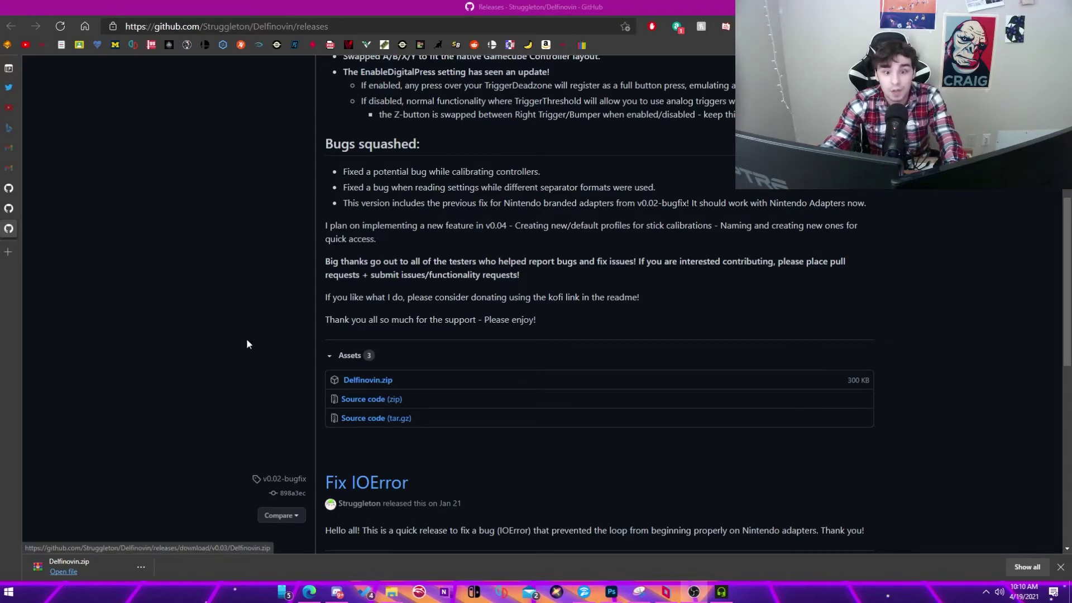
key(ctrl+super+Right)
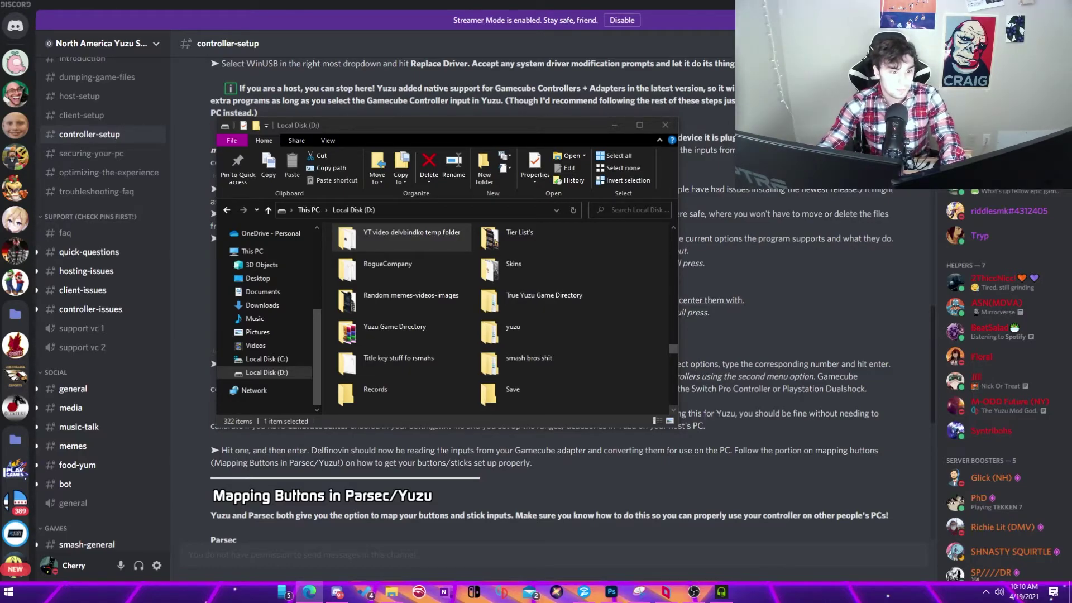
Switch to the browser showing Amazon's Rankie USB 3.0 Type A to Type A cable listing.
key(alt+Tab)
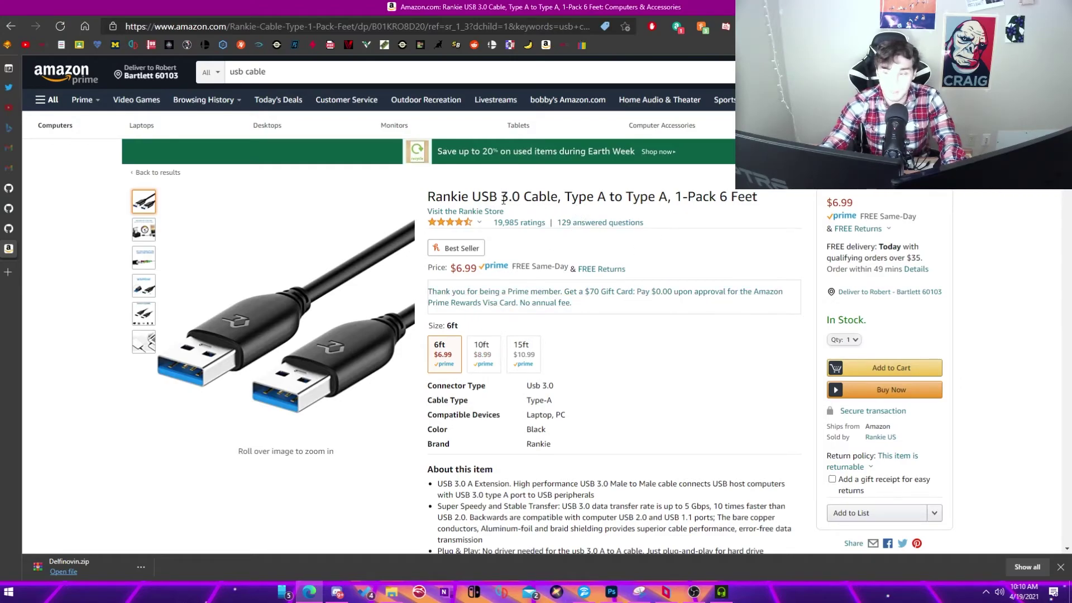
Copy the Rankie cable product page address from the browser's address bar.
click(313, 27)
right_click(313, 29)
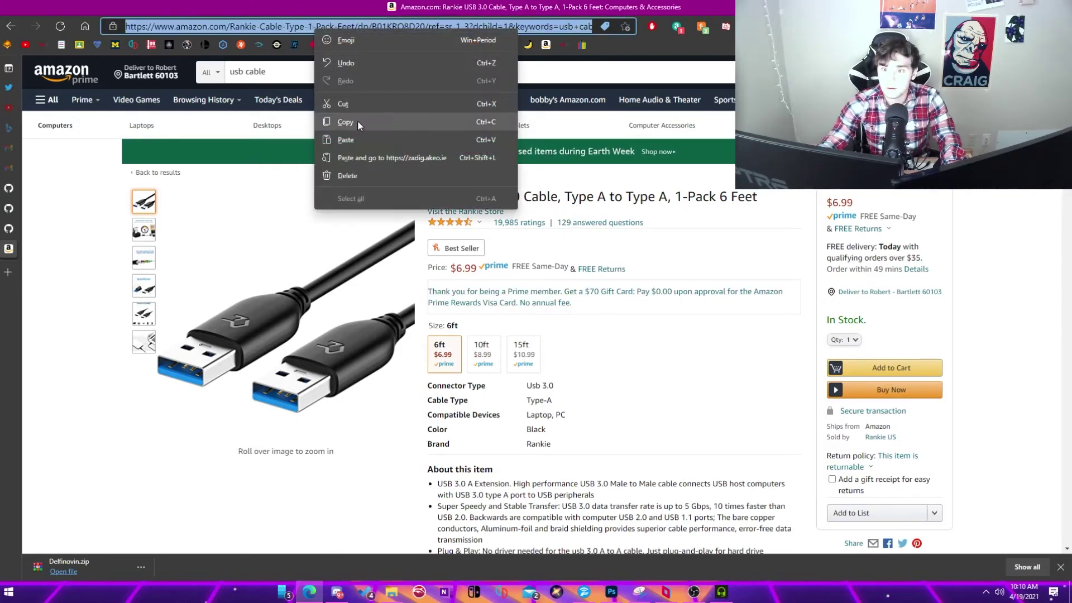
click(358, 123)
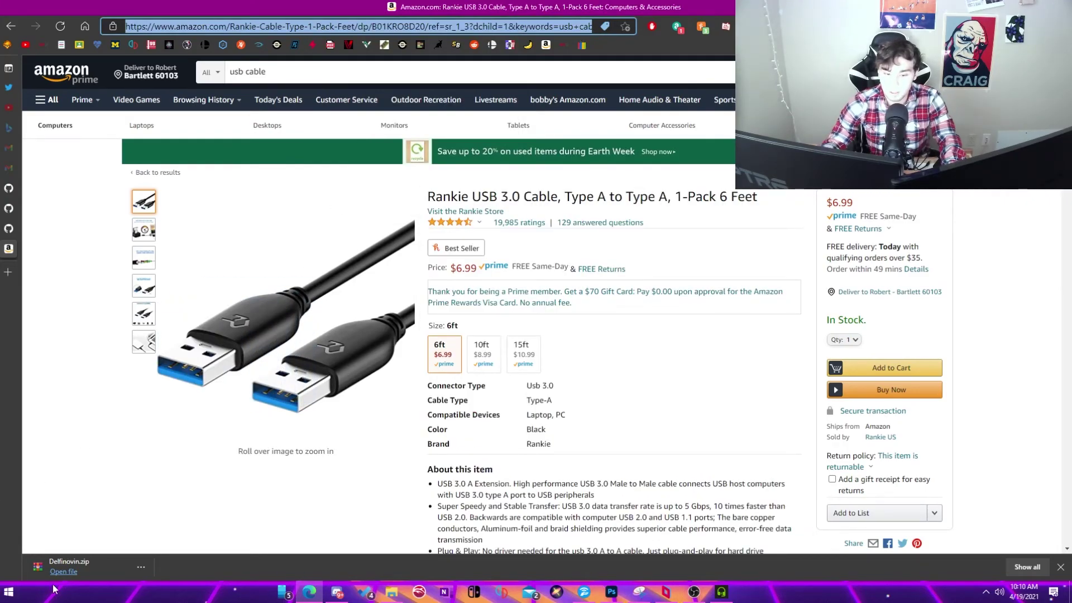
Search Start for Notepad, dismiss the search and return to the Discord guide.
click(9, 591)
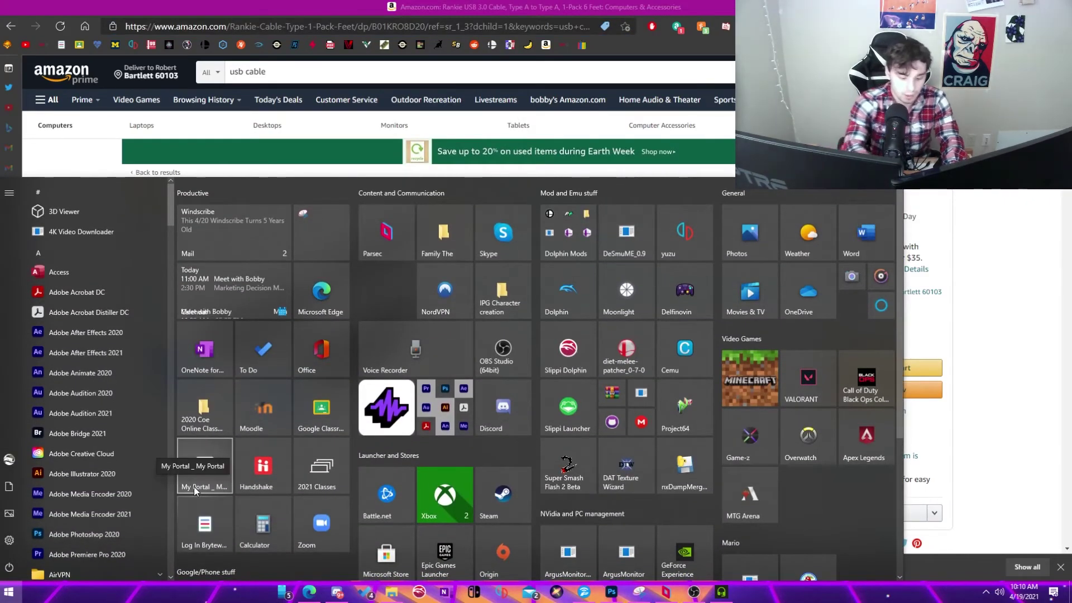
text(s)
key(BackSpace)
text(not)
key(Return)
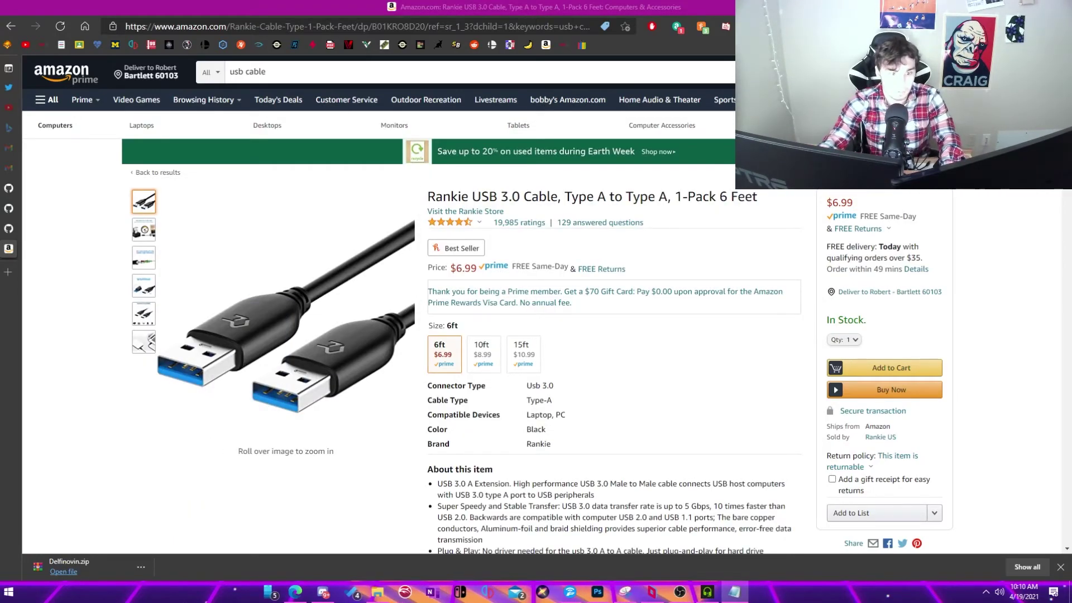
mouse_move(144, 258)
mouse_move(315, 279)
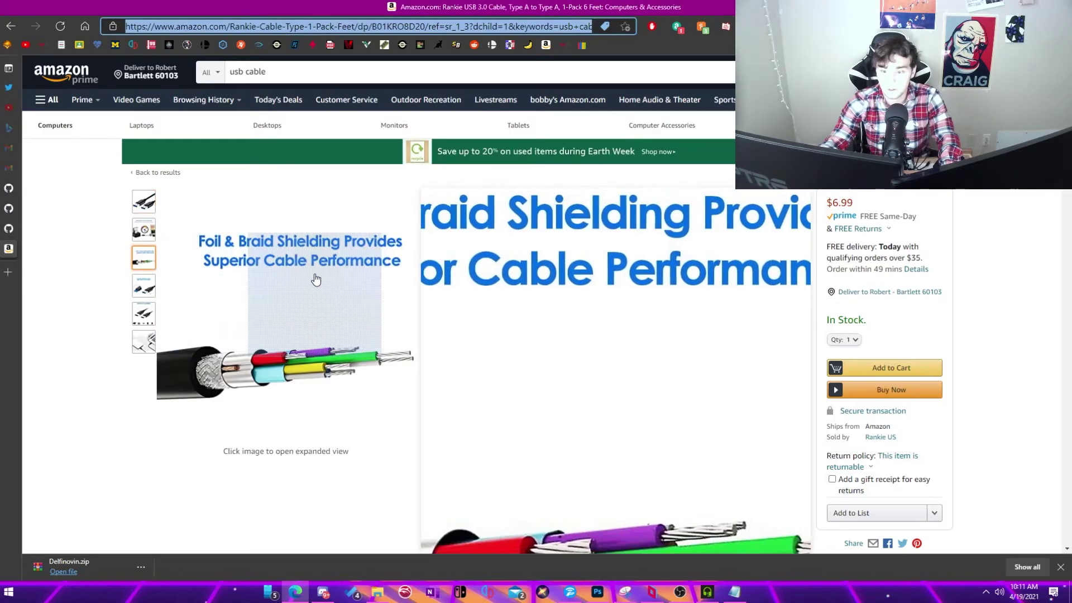
mouse_move(54, 167)
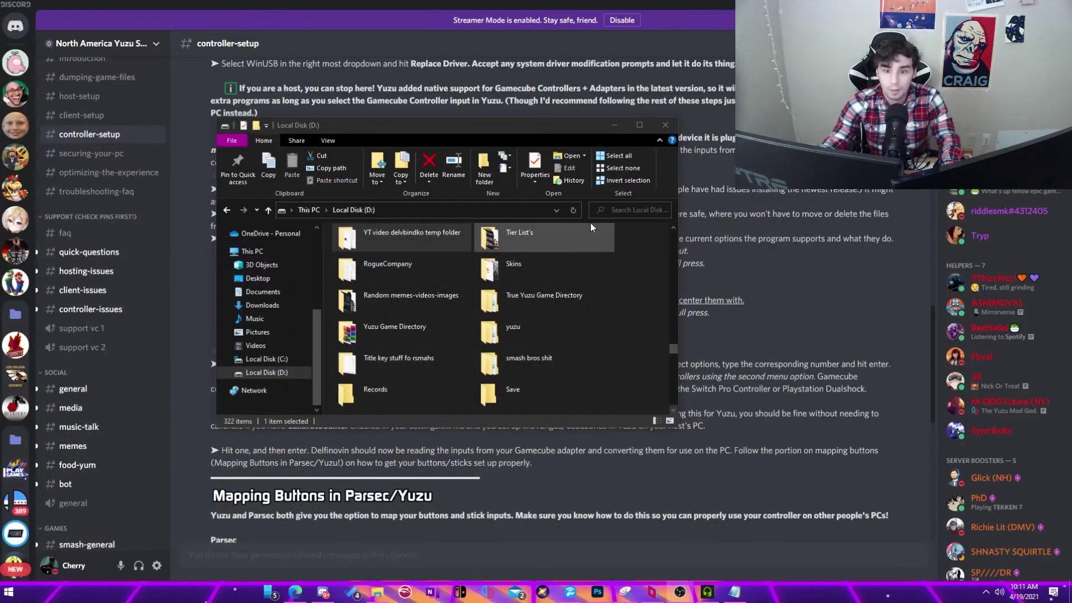
Put away the Local Disk (D:) File Explorer window covering Discord's controller-setup guide.
click(624, 125)
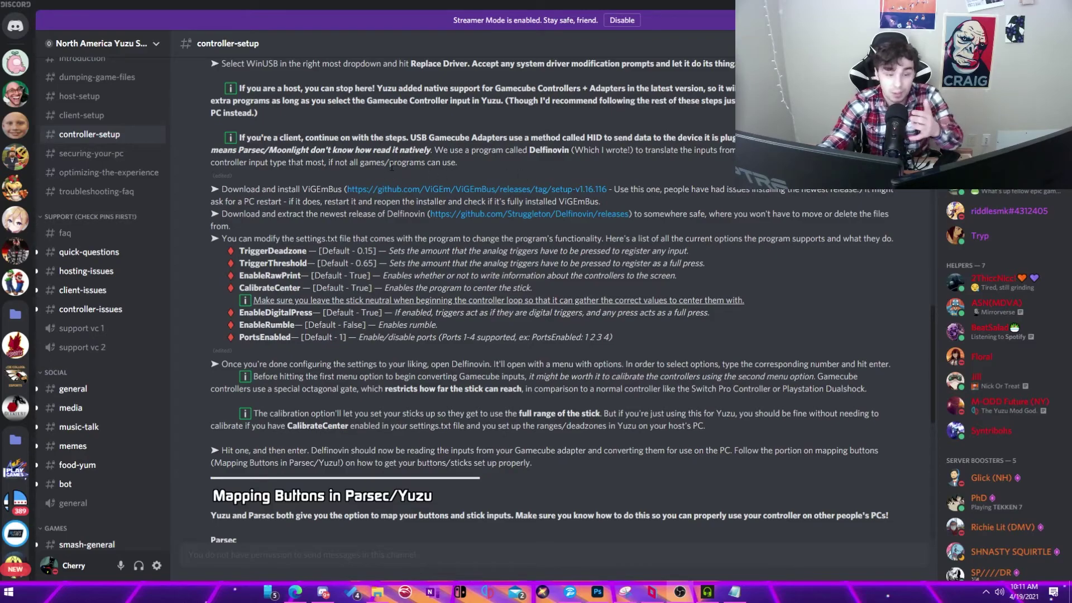
Open Discord's host-setup channel, relaunch Delfinovin from Start and show its credits with option 3.
click(108, 115)
click(106, 97)
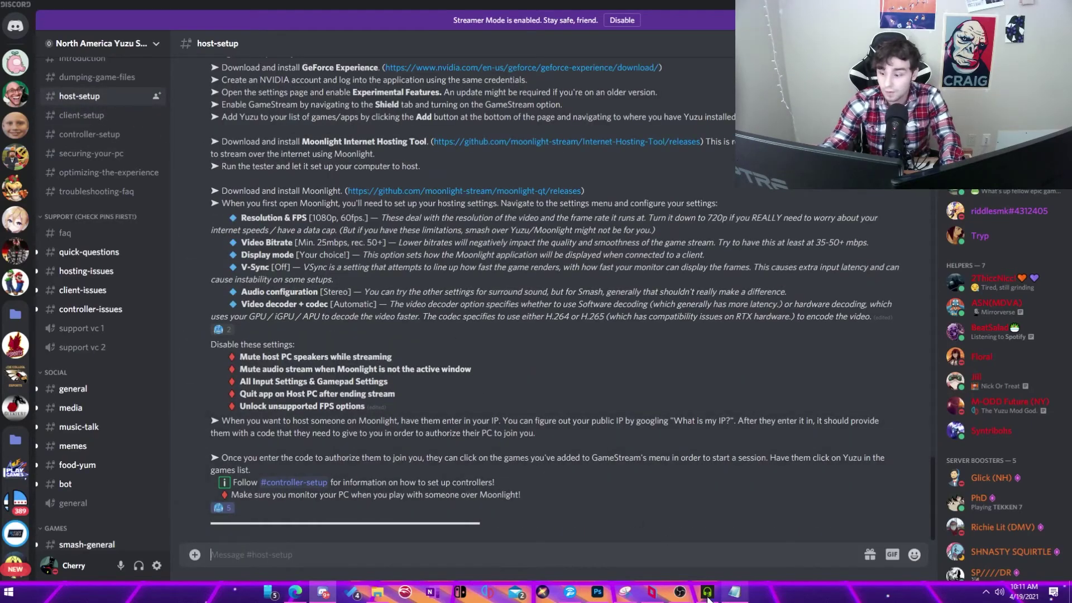
click(10, 591)
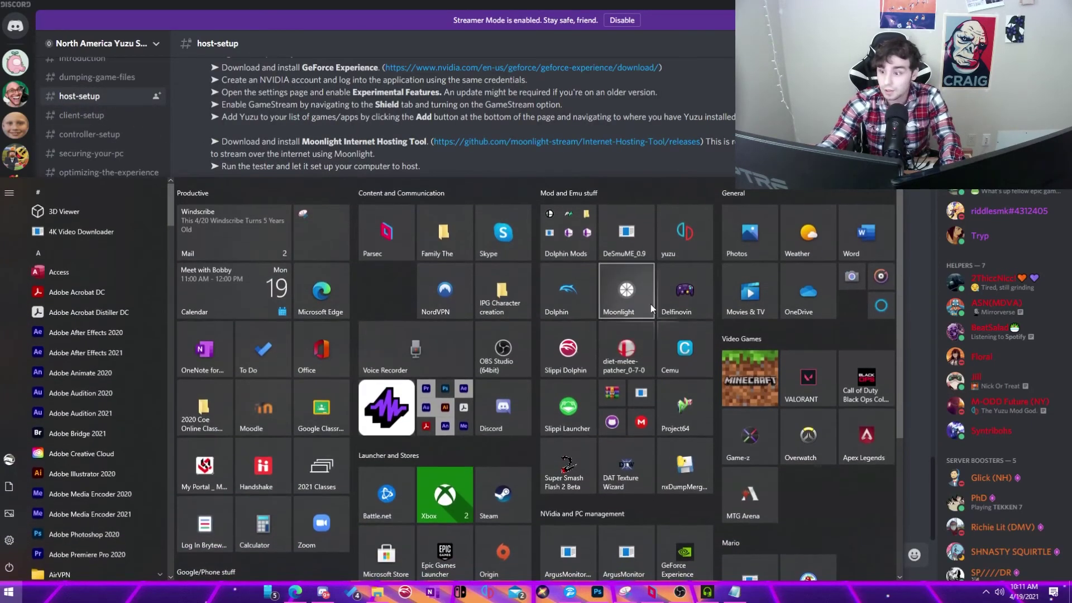
click(651, 303)
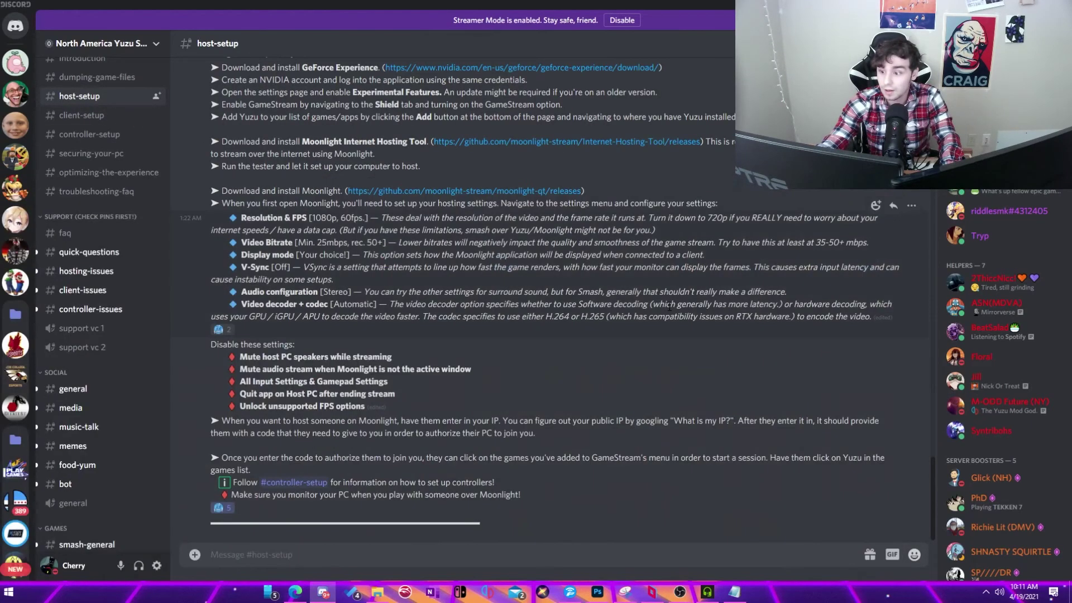
click(23, 599)
click(675, 316)
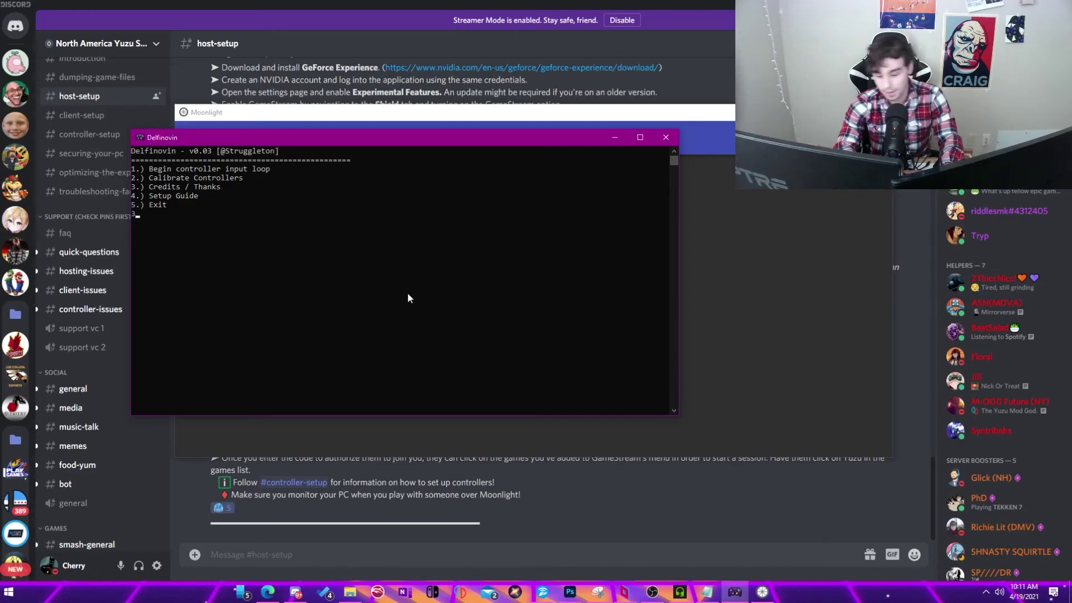
key(3)
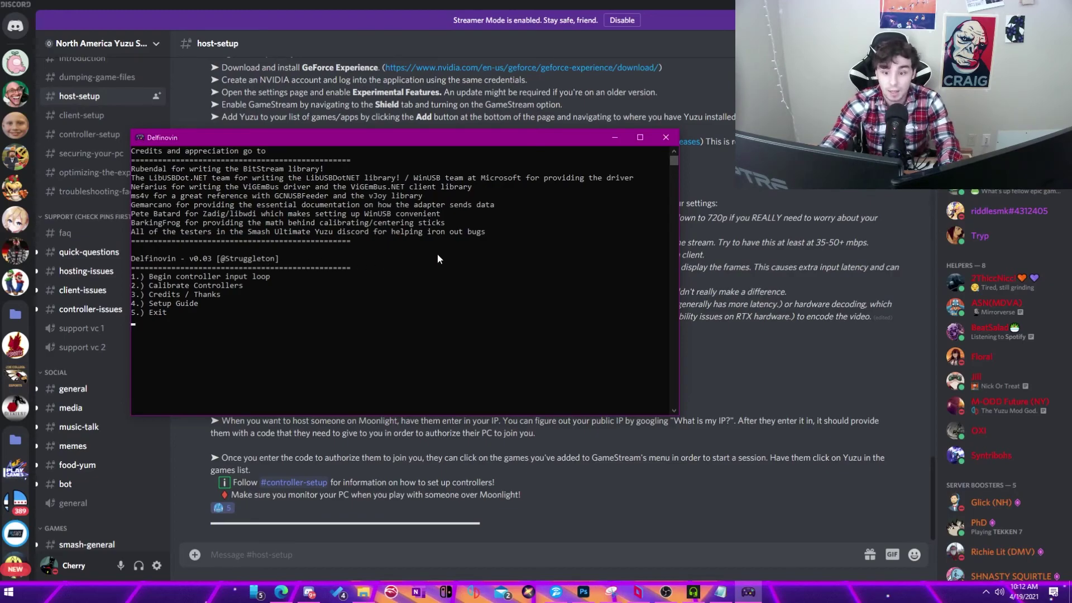
Enter 5 at Delfinovin's menu to close the console and reveal the host-setup guide.
key(5)
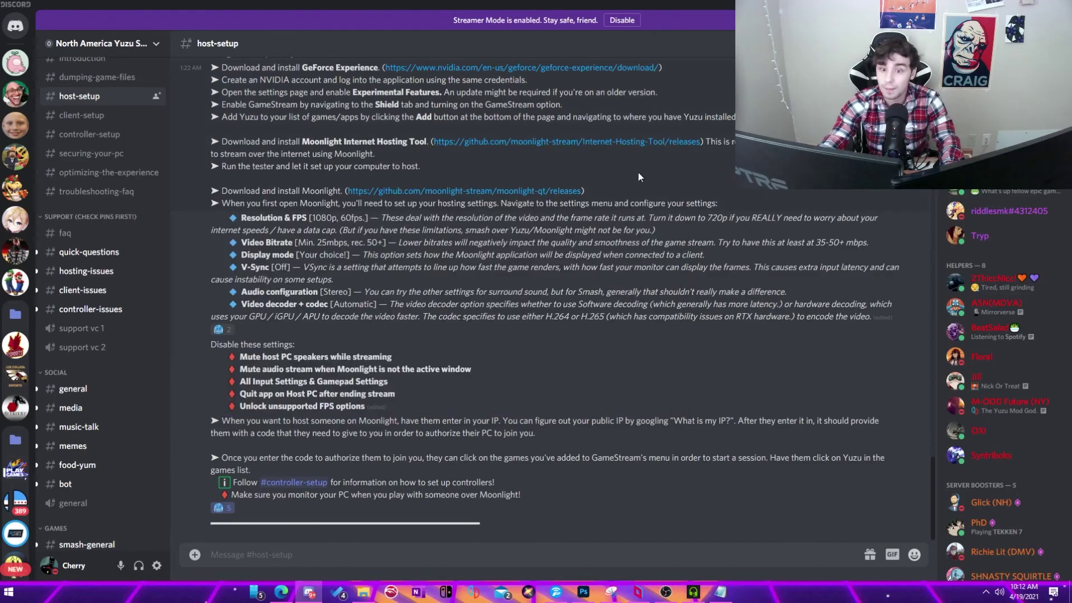